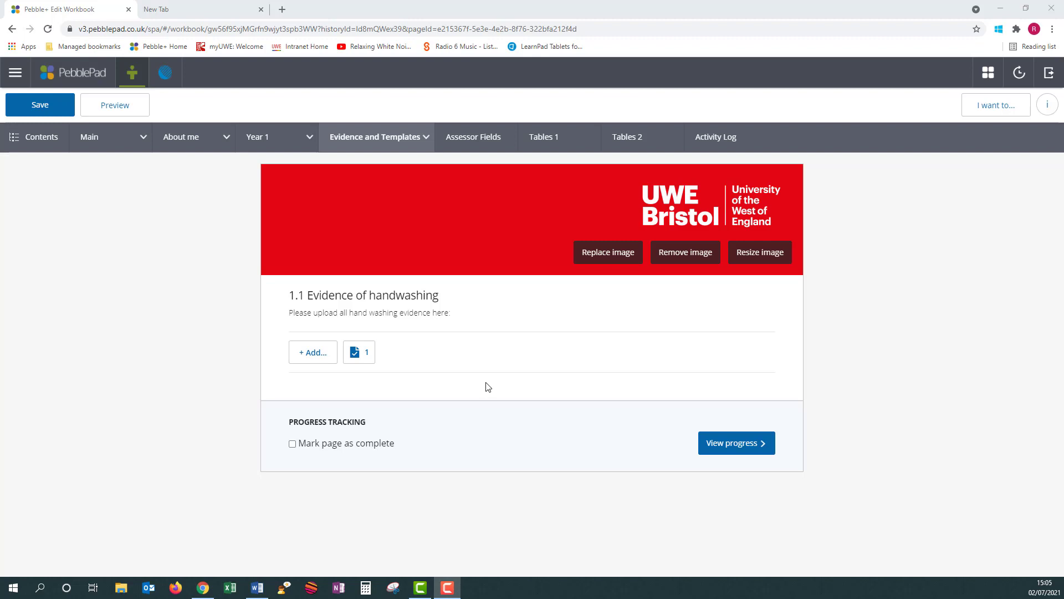
Open the evidence details for 1.1 Evidence of handwashing, listing Handwashing Evidence.png as complete
{"action": "left_click", "coordinate": [365, 356]}
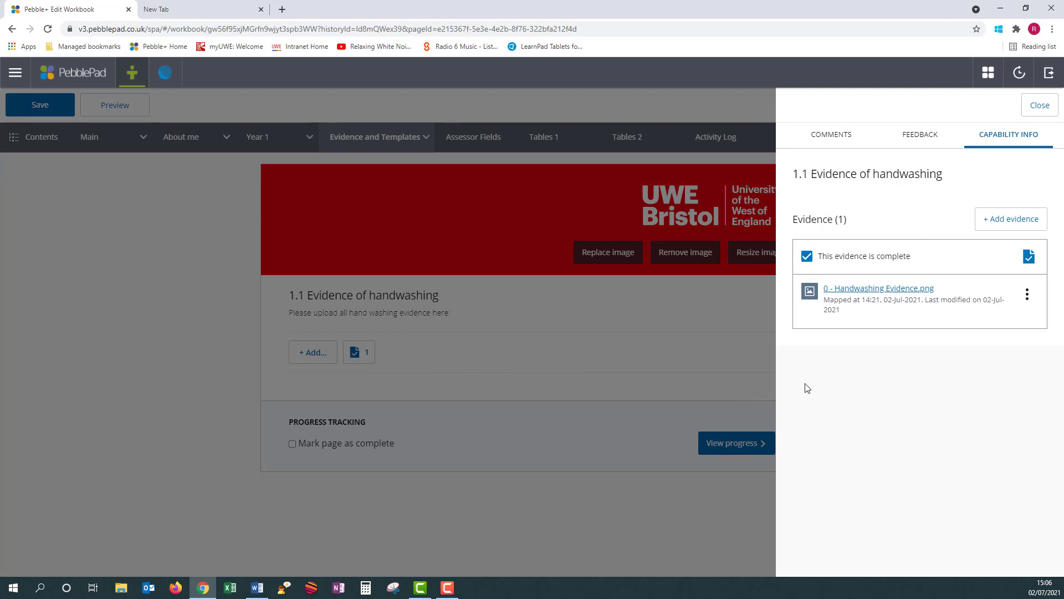
View the mapped 0 - Handwashing Evidence.png image
{"action": "left_click", "coordinate": [893, 290]}
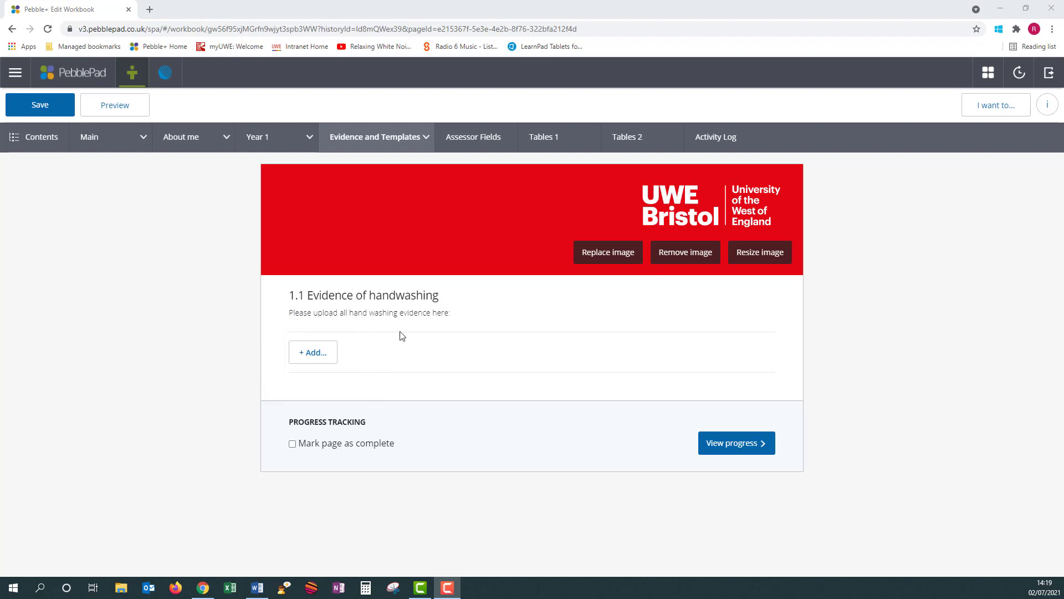
Start adding an asset as evidence to 1.1 Evidence of handwashing
{"action": "left_click", "coordinate": [324, 354]}
{"action": "left_click", "coordinate": [324, 354]}
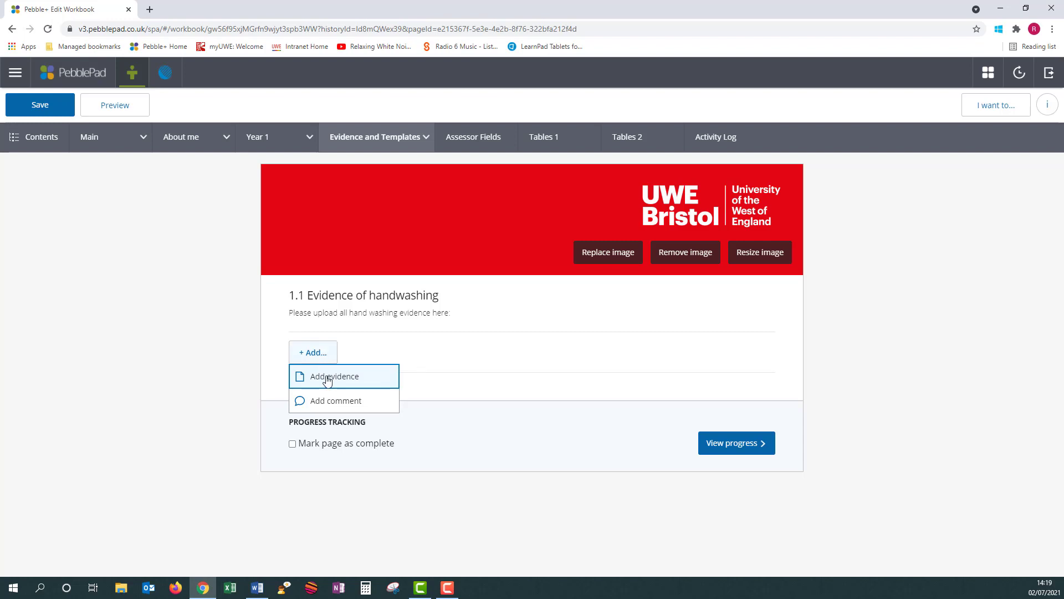
{"action": "left_click", "coordinate": [327, 380]}
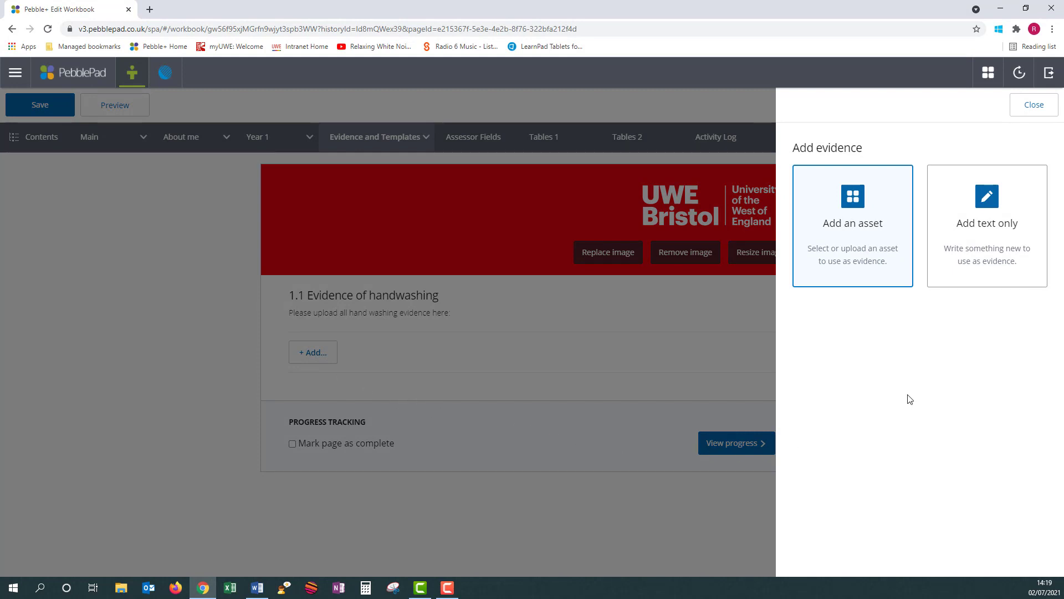
{"action": "left_click", "coordinate": [859, 238]}
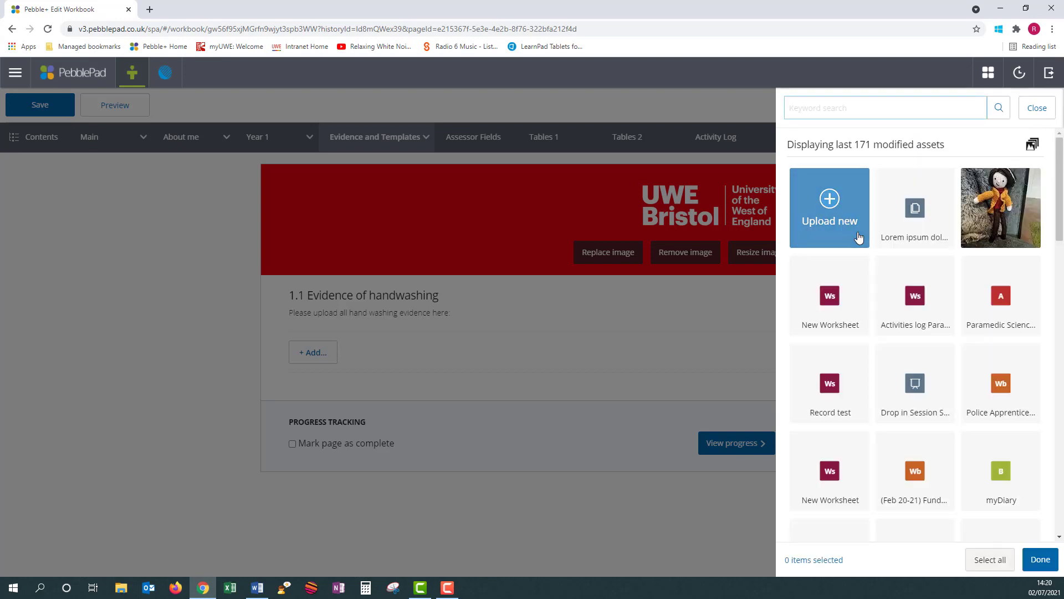
Try the asset picker's list and thumbnail views, then choose to upload a new file
{"action": "left_click", "coordinate": [1034, 145]}
{"action": "left_click", "coordinate": [1034, 146]}
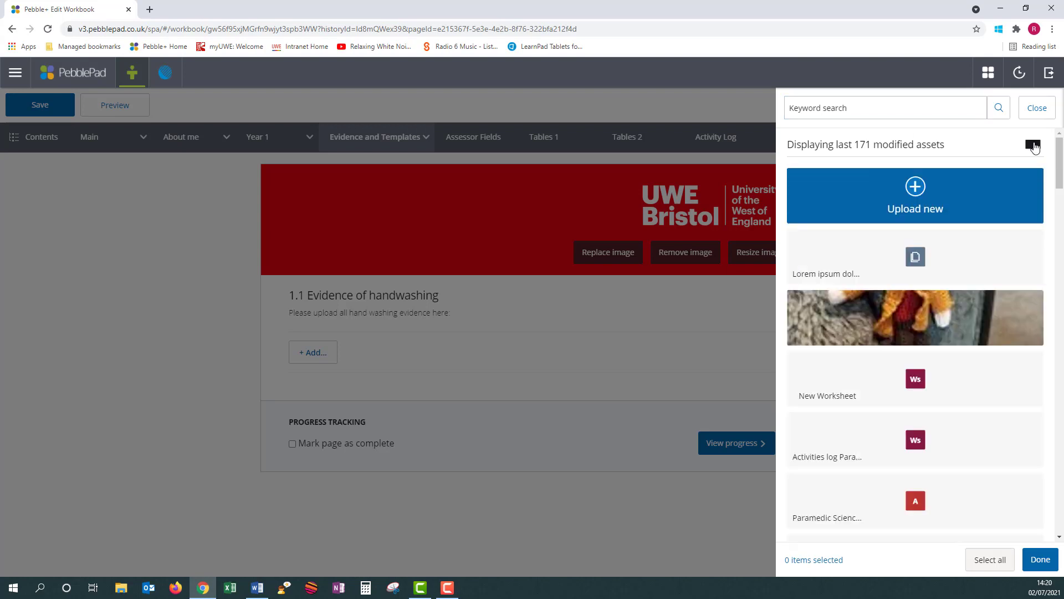
{"action": "left_click", "coordinate": [1034, 146]}
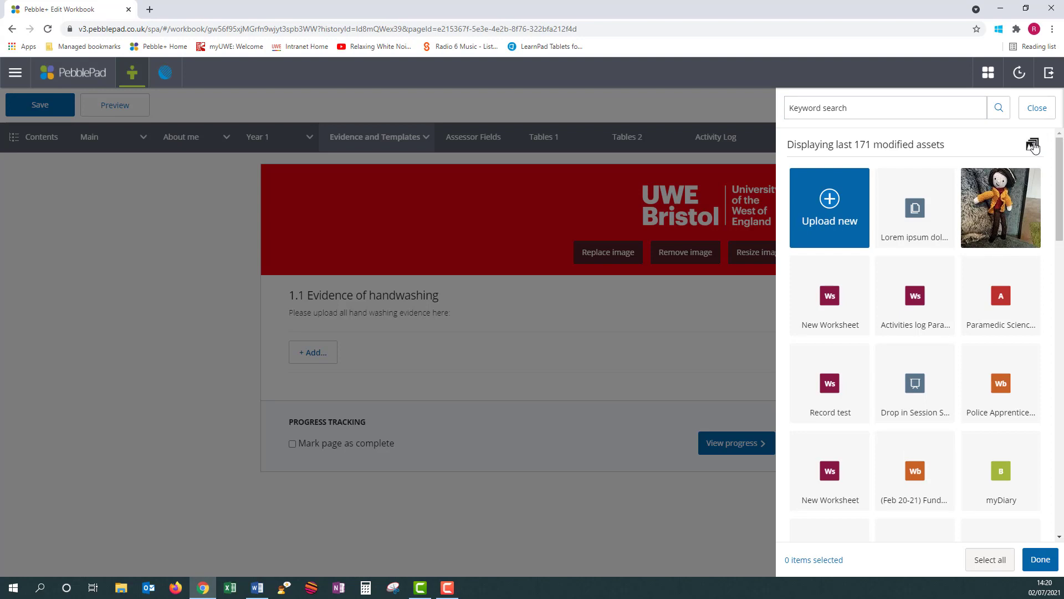
{"action": "left_click", "coordinate": [910, 196]}
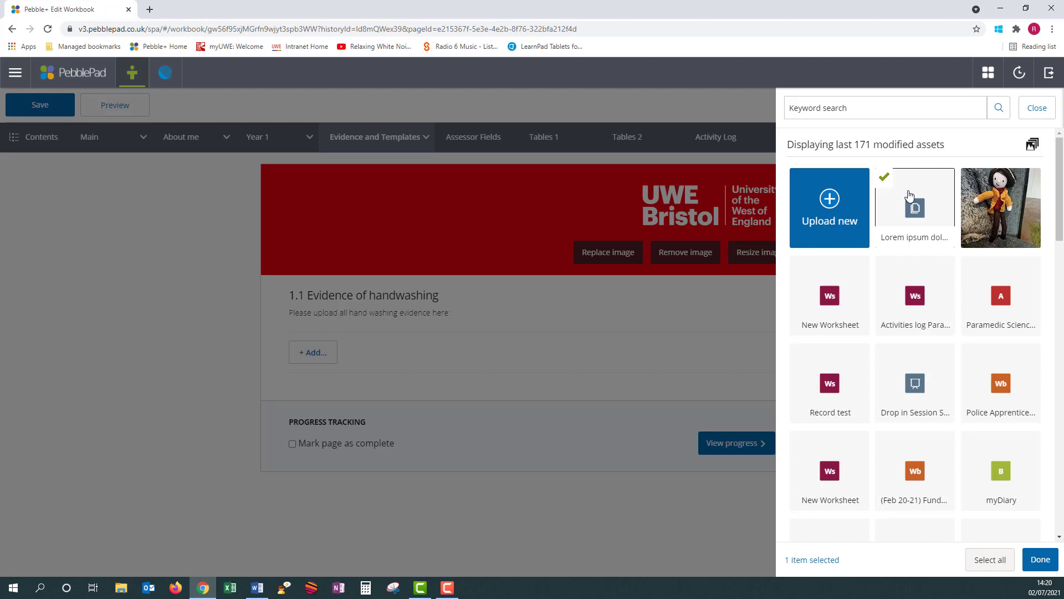
{"action": "left_click", "coordinate": [910, 196]}
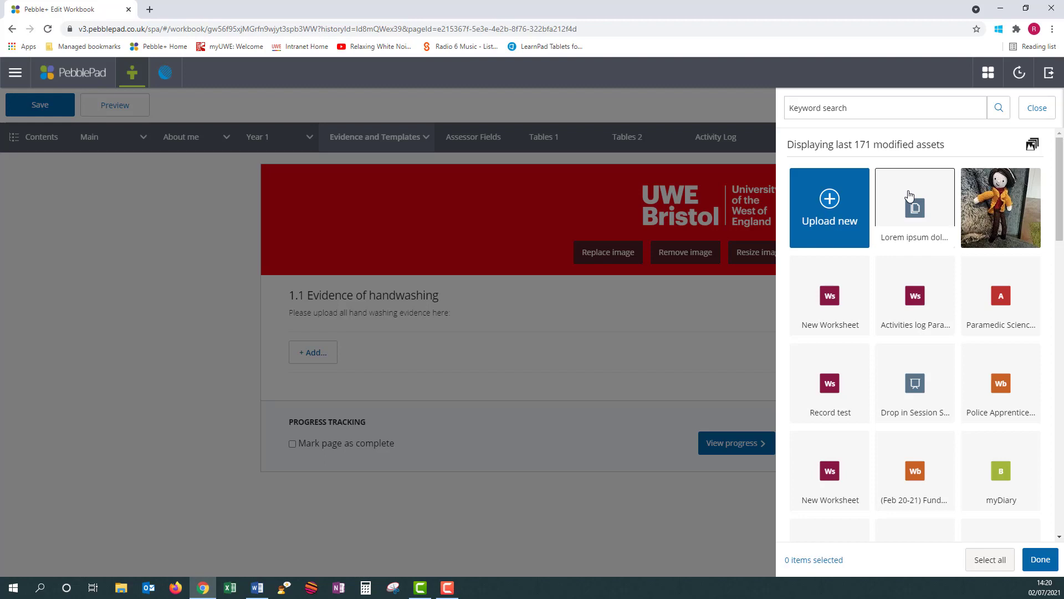
{"action": "left_click", "coordinate": [822, 219]}
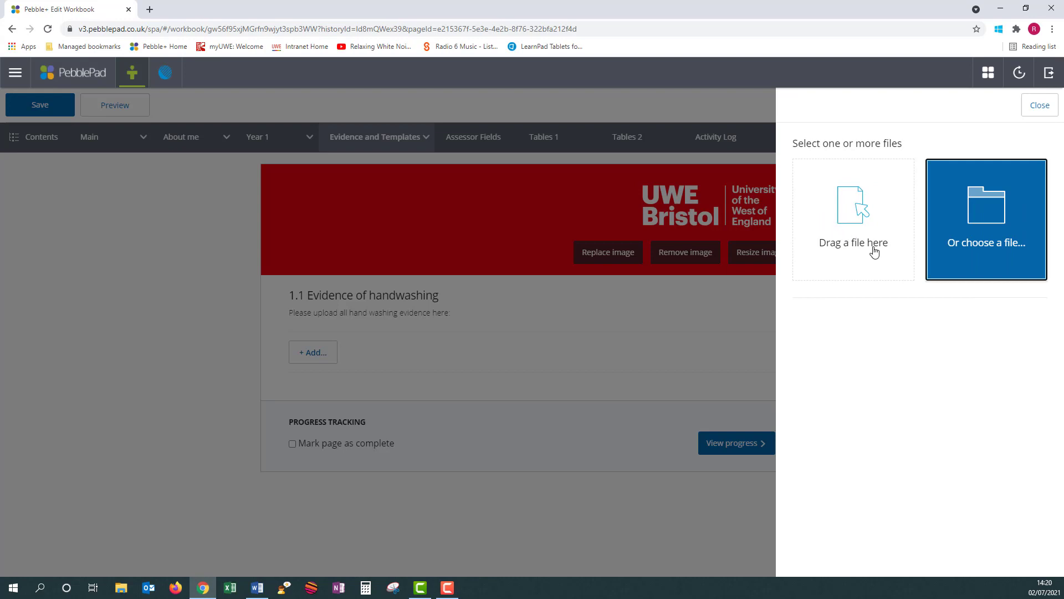
Choose 0 - Handwashing Evidence.png from OneDrive and confirm its upload
{"action": "left_click", "coordinate": [982, 226]}
{"action": "left_click", "coordinate": [51, 183]}
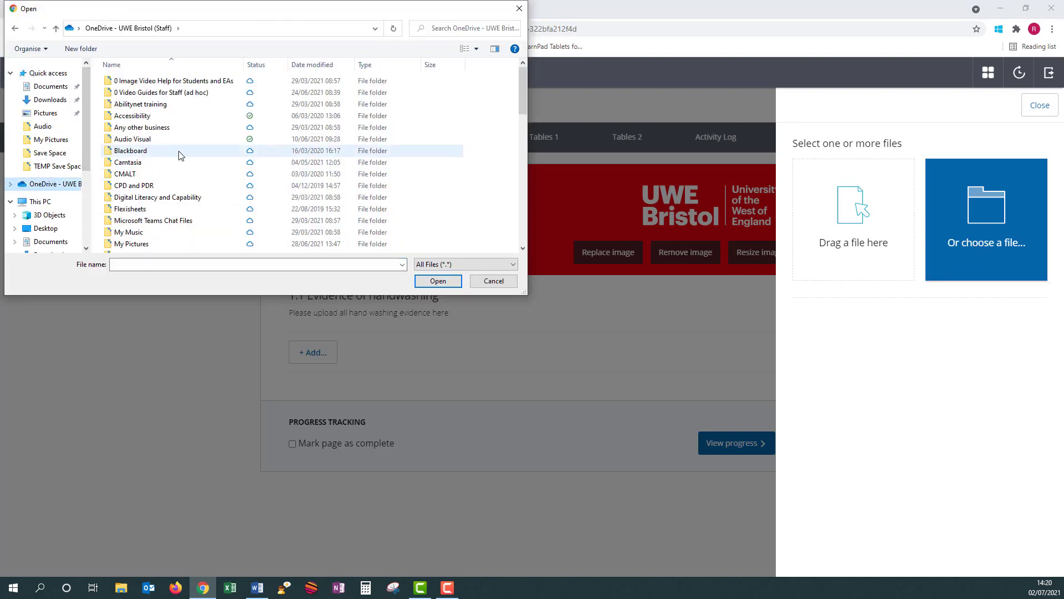
{"action": "scroll", "coordinate": [180, 155], "scroll_direction": "down", "scroll_amount": 2}
{"action": "scroll", "coordinate": [178, 152], "scroll_direction": "down", "scroll_amount": 7}
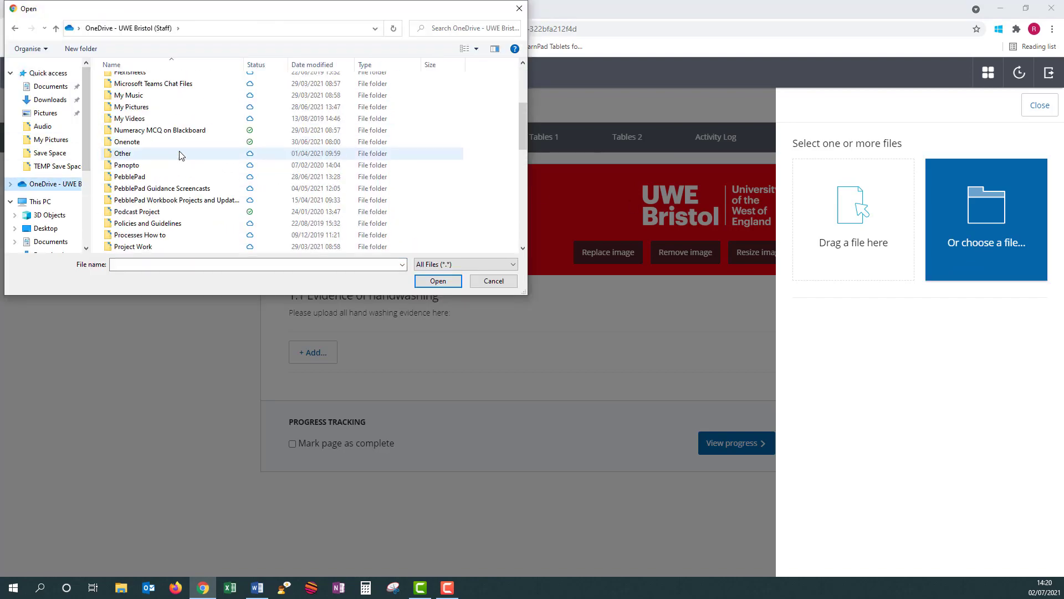
{"action": "left_click", "coordinate": [167, 89]}
{"action": "left_click", "coordinate": [419, 281]}
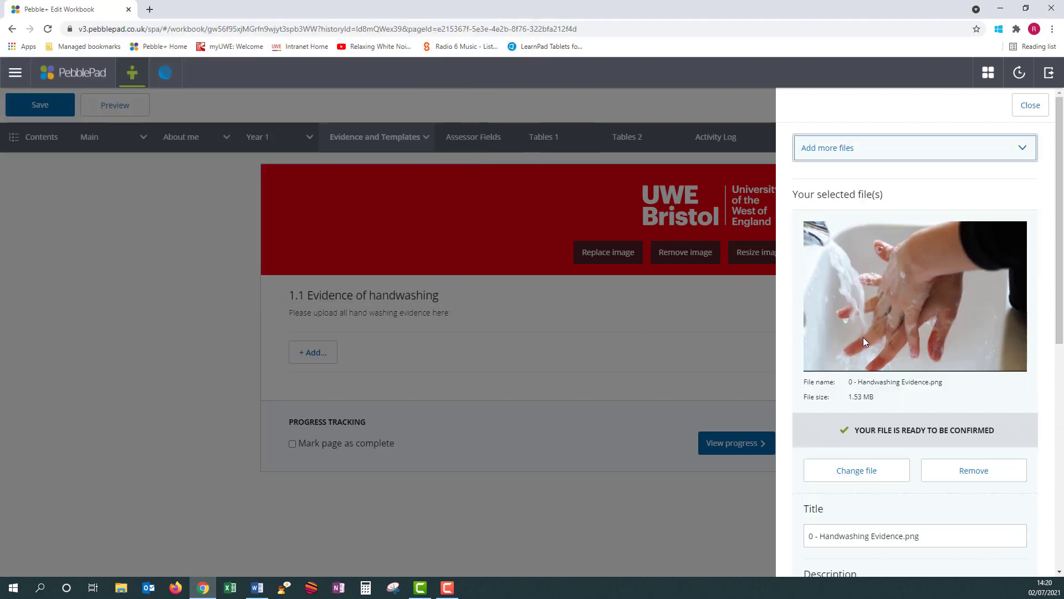
{"action": "scroll", "coordinate": [864, 337], "scroll_direction": "down", "scroll_amount": 2}
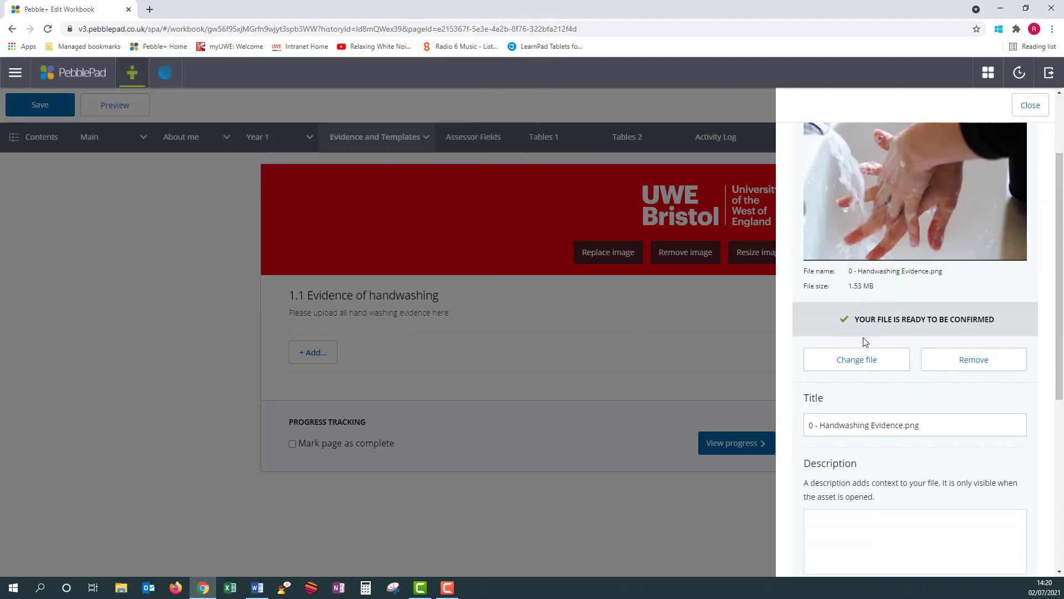
{"action": "scroll", "coordinate": [863, 339], "scroll_direction": "down", "scroll_amount": 6}
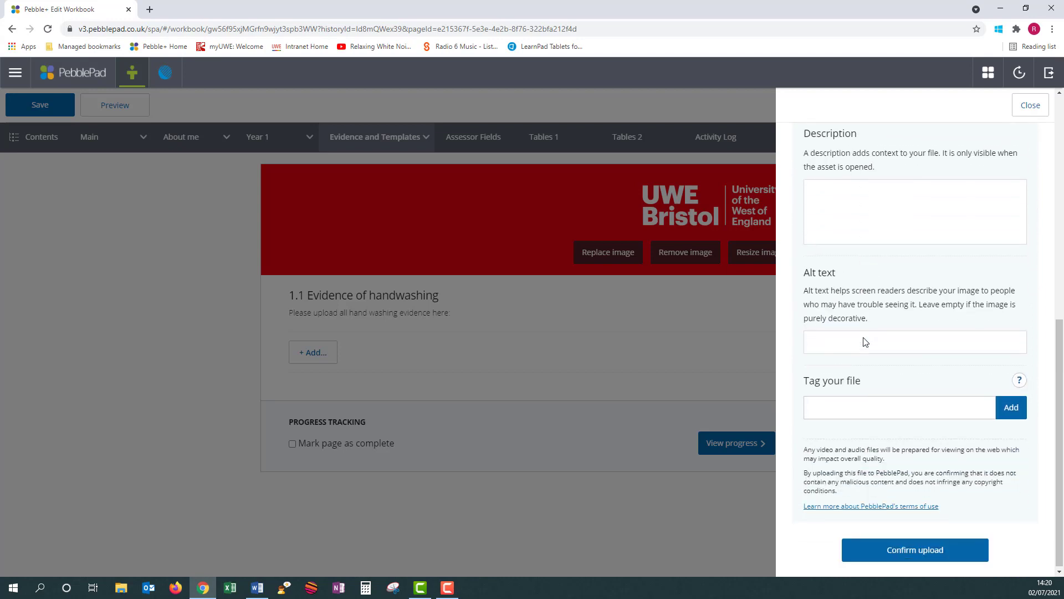
{"action": "left_click", "coordinate": [922, 550]}
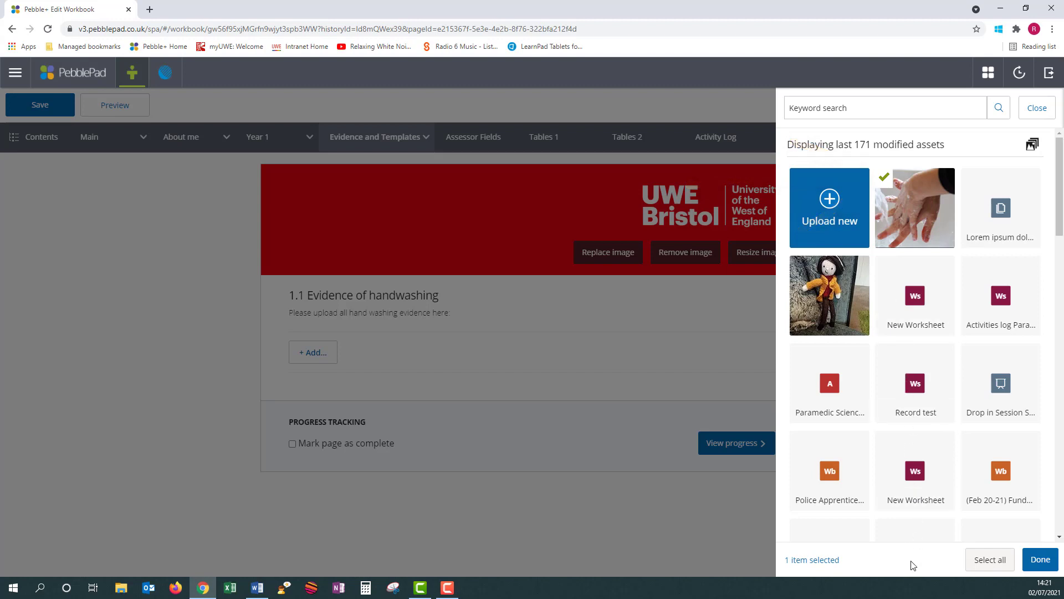
Keep only the handwashing image selected and save it as evidence with no justification
{"action": "left_click", "coordinate": [827, 270]}
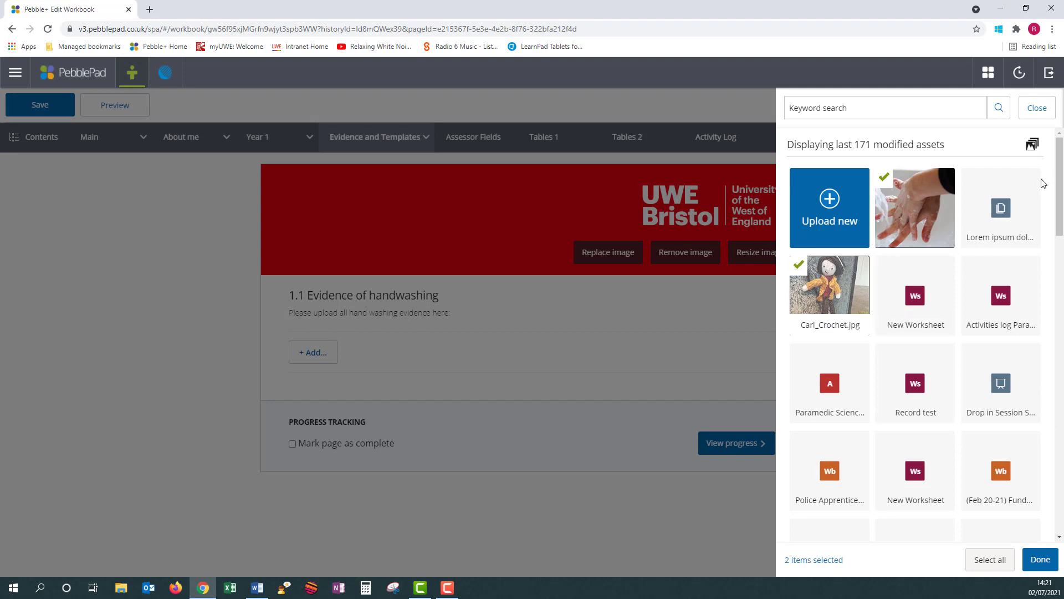
{"action": "left_click", "coordinate": [1016, 193]}
{"action": "left_click", "coordinate": [1016, 193]}
{"action": "left_click", "coordinate": [867, 275]}
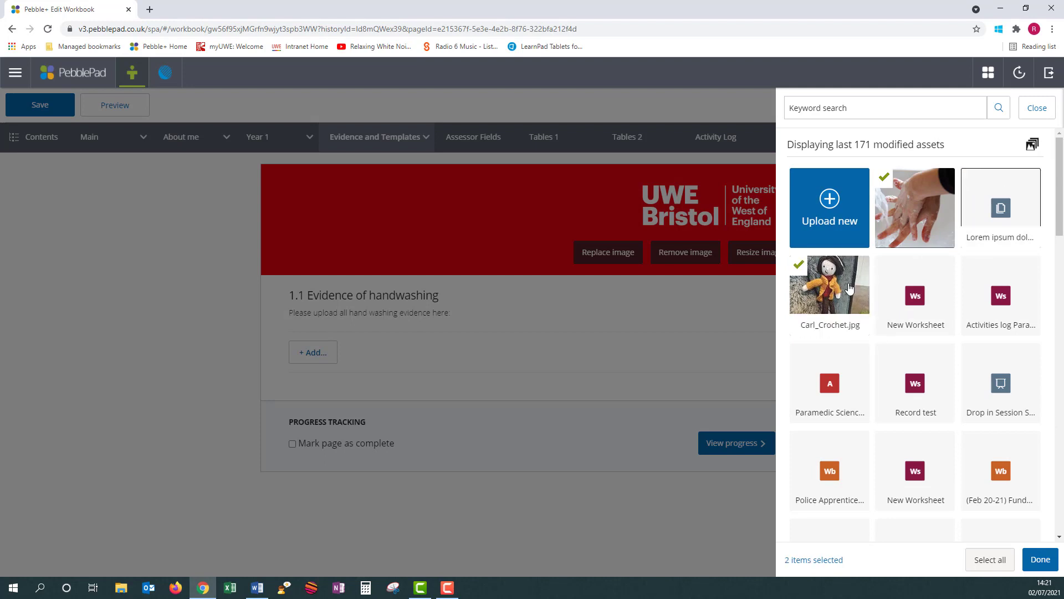
{"action": "left_click", "coordinate": [1040, 560]}
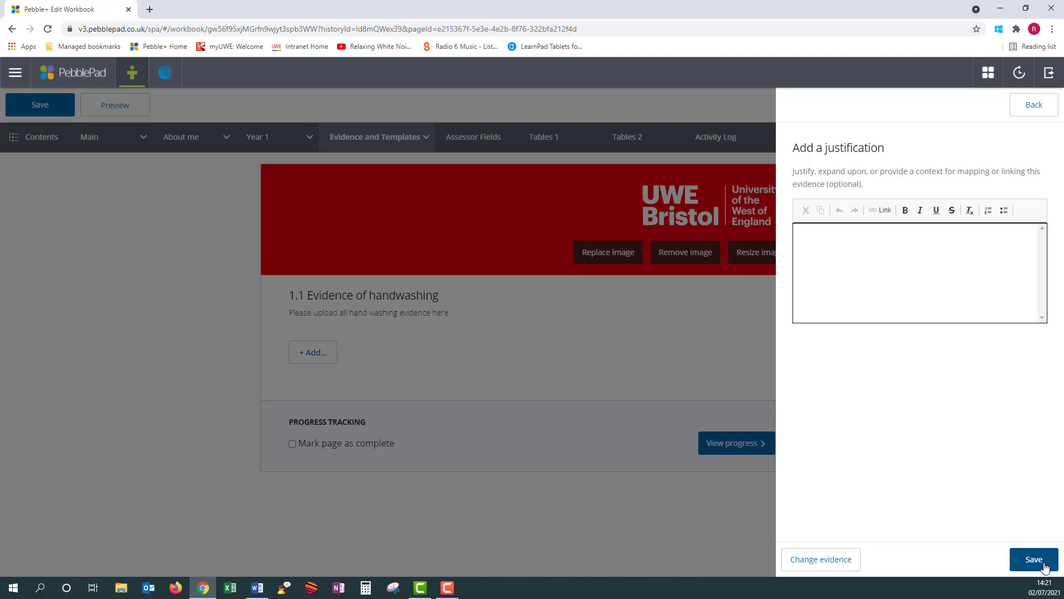
{"action": "left_click", "coordinate": [1035, 559]}
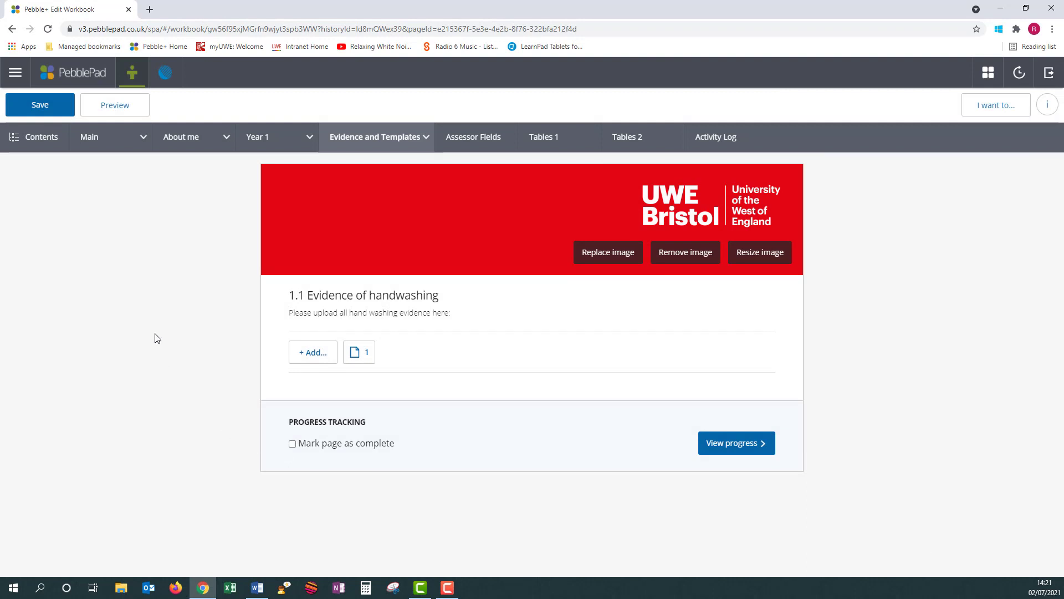
Save the workbook, then mark the handwashing evidence complete and close its details
{"action": "left_click", "coordinate": [43, 110]}
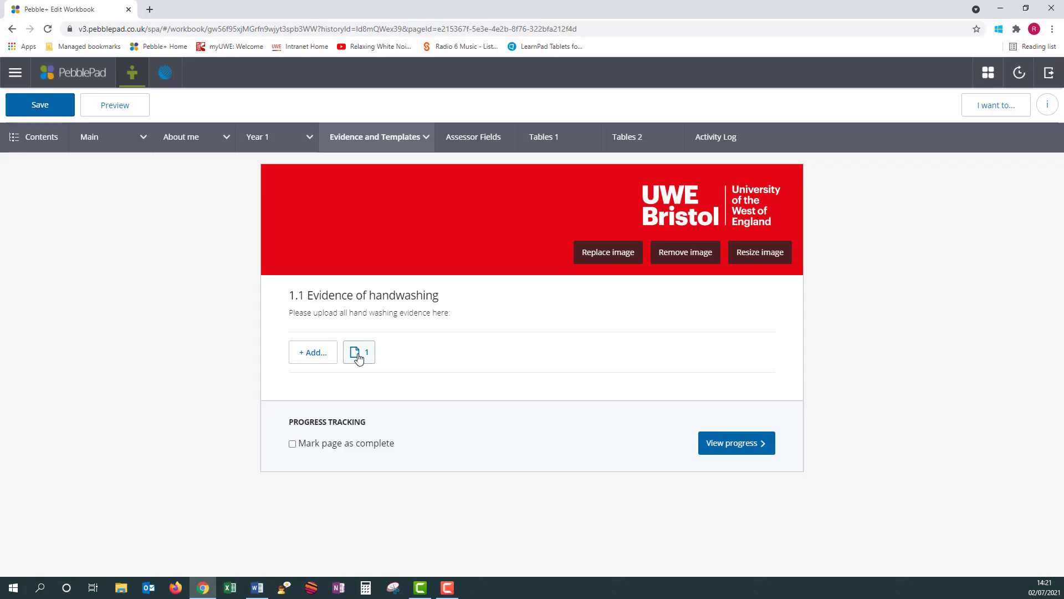
{"action": "left_click", "coordinate": [358, 355]}
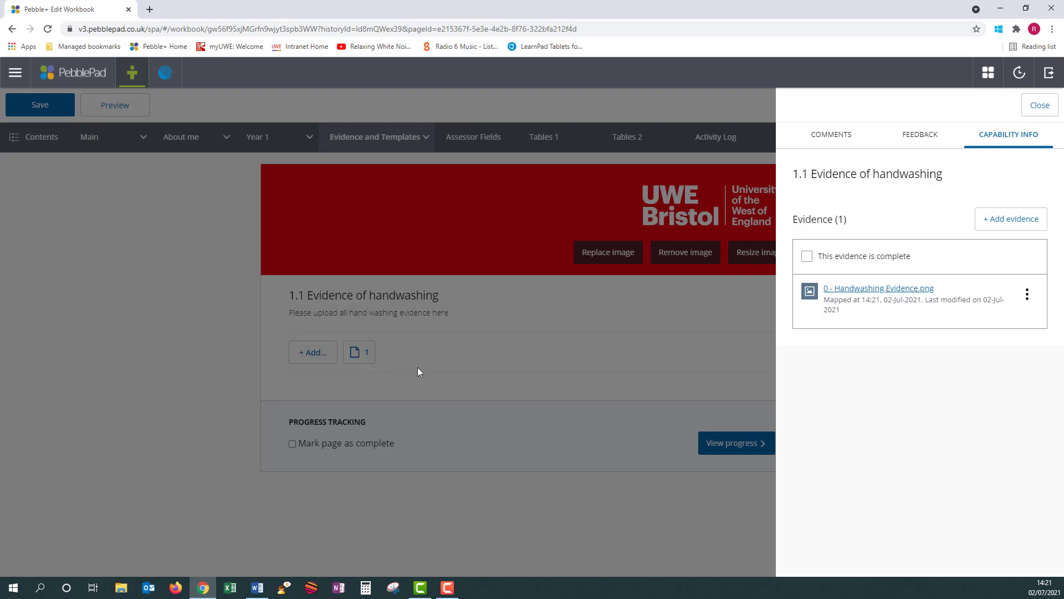
{"action": "left_click", "coordinate": [806, 256]}
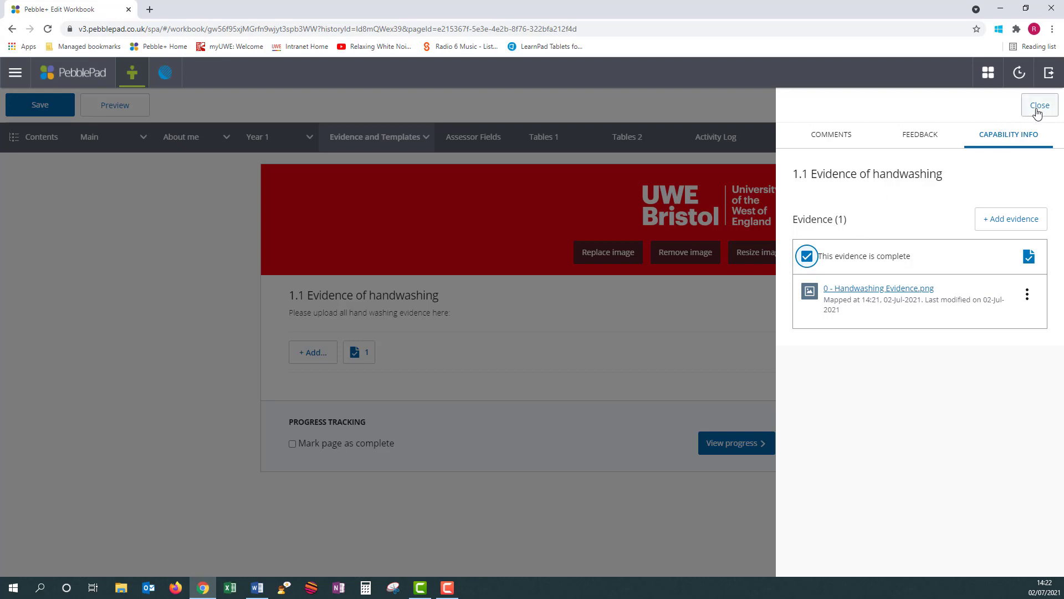
{"action": "left_click", "coordinate": [1038, 111]}
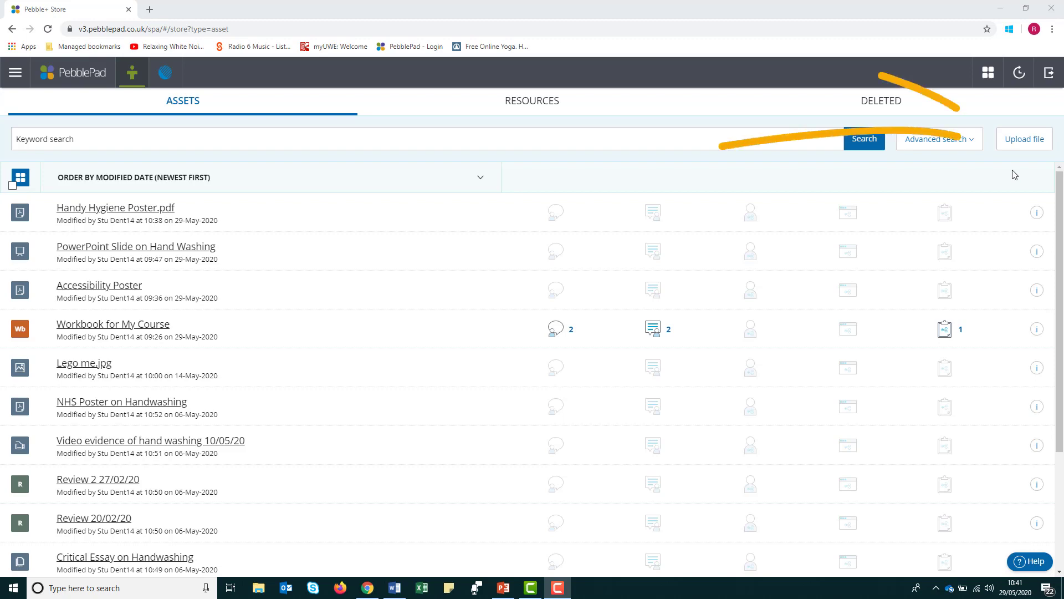
Upload Cannulation Guide.pdf from the desktop into the Store and confirm the upload
{"action": "left_click", "coordinate": [1024, 140]}
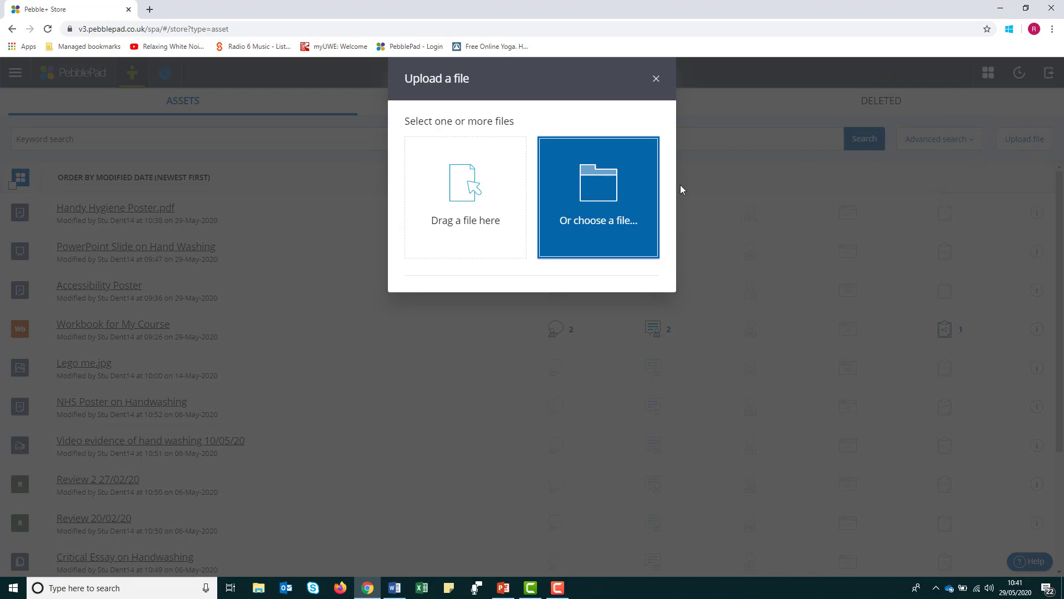
{"action": "left_click", "coordinate": [631, 201]}
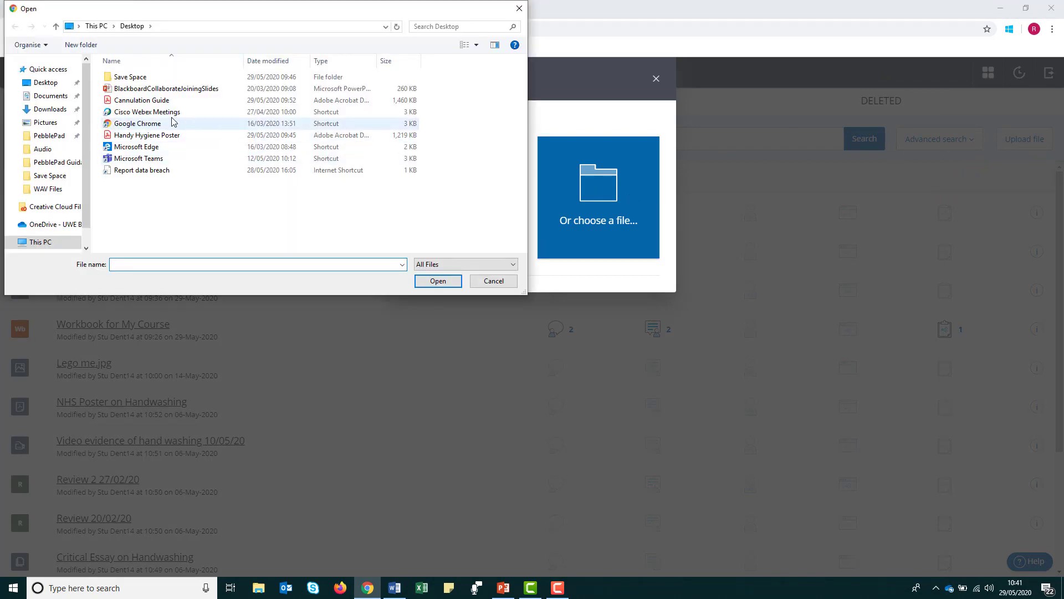
{"action": "left_click", "coordinate": [178, 101]}
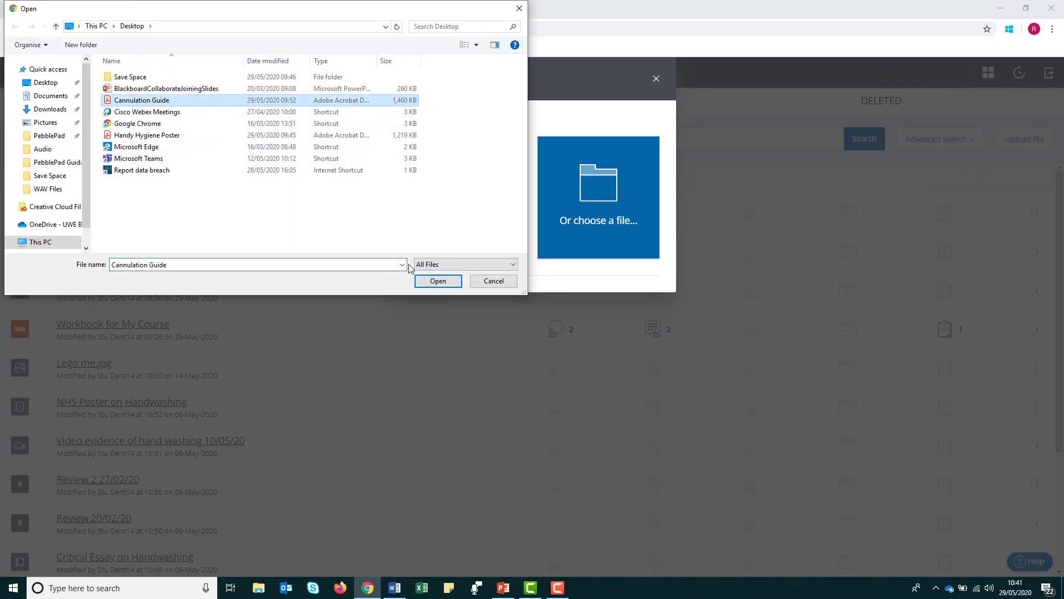
{"action": "left_click", "coordinate": [437, 281]}
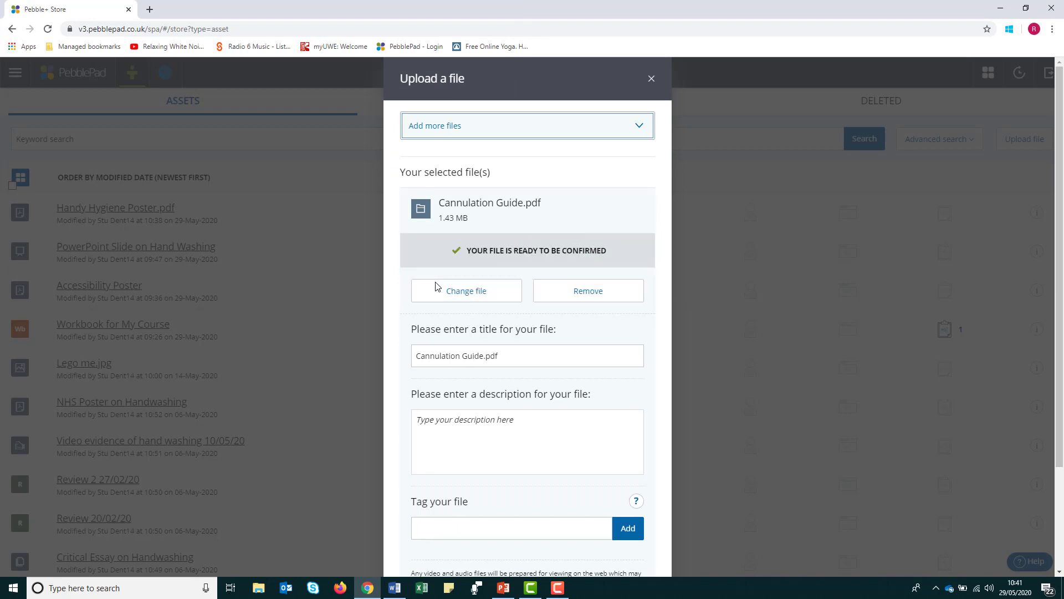
{"action": "scroll", "coordinate": [1062, 328], "scroll_direction": "down", "scroll_amount": 3}
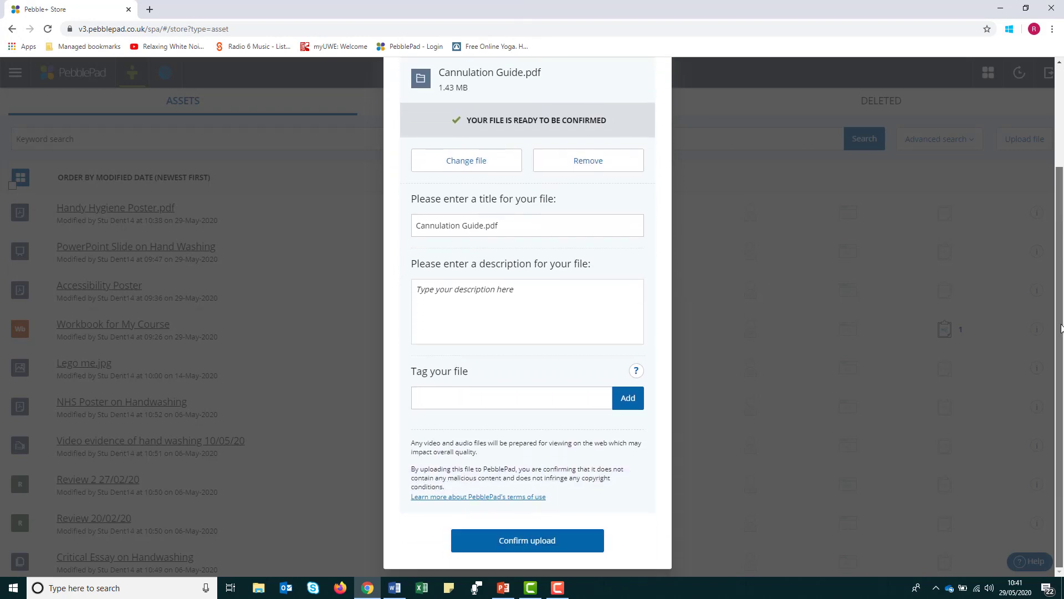
{"action": "left_click", "coordinate": [541, 546]}
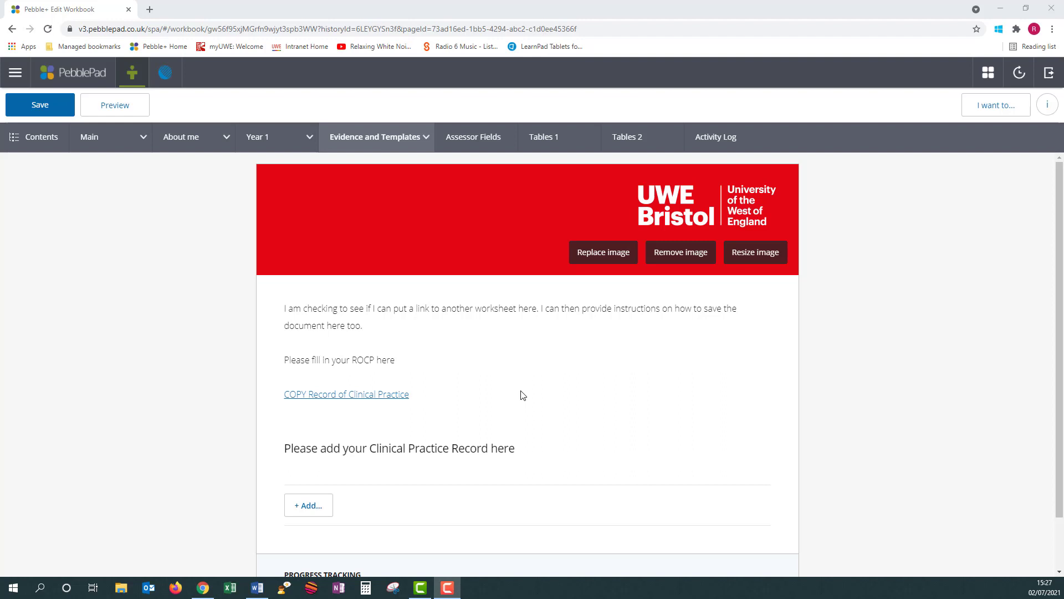
Open the COPY Record of Clinical Practice worksheet, title it 'Record 1' and save
{"action": "left_click", "coordinate": [369, 397]}
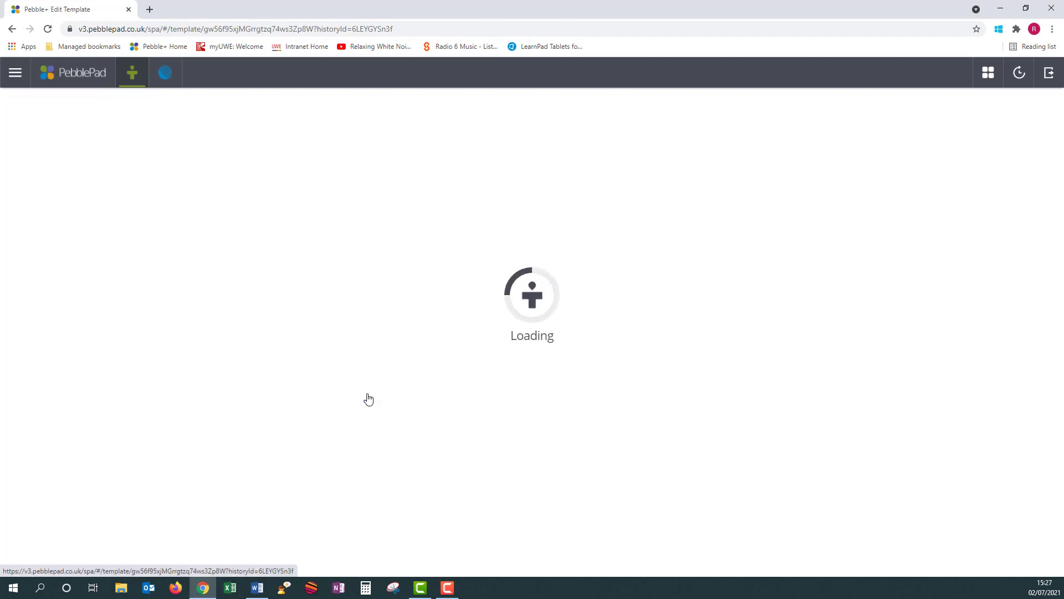
{"action": "left_click", "coordinate": [340, 300]}
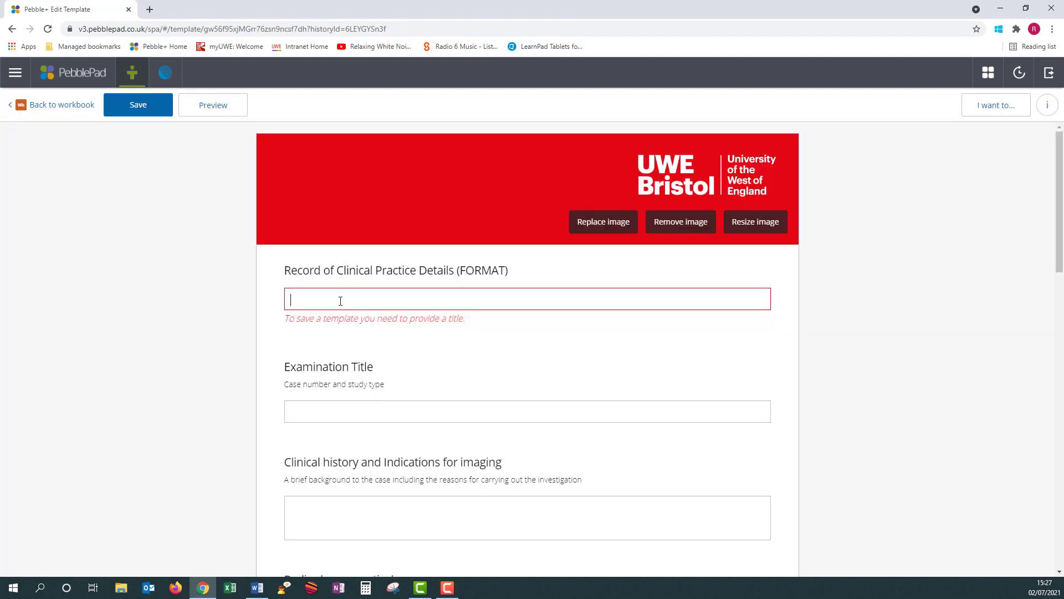
{"action": "type", "text": "Record 1"}
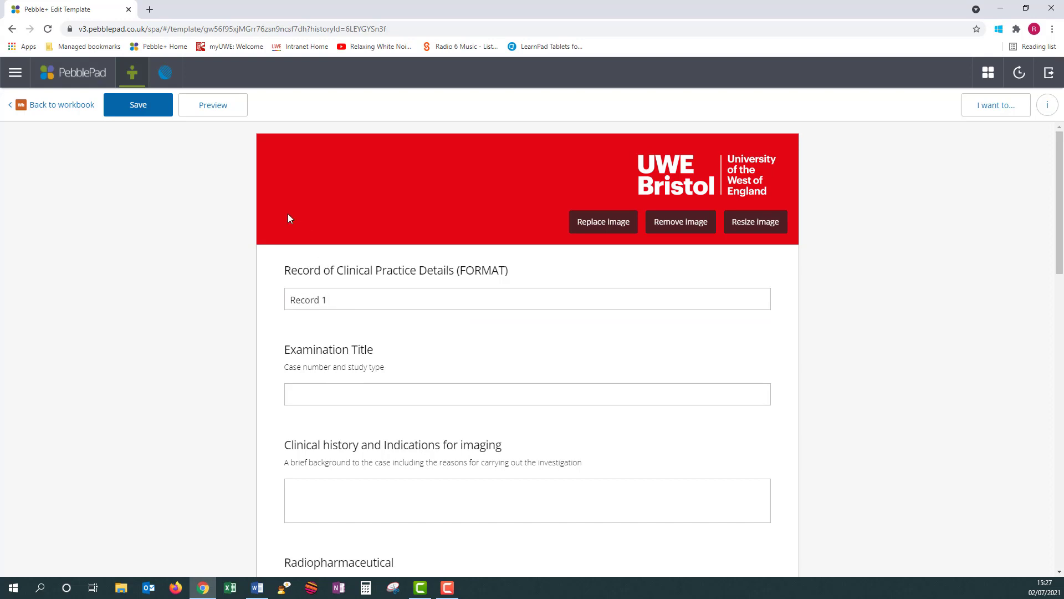
{"action": "left_click", "coordinate": [140, 113]}
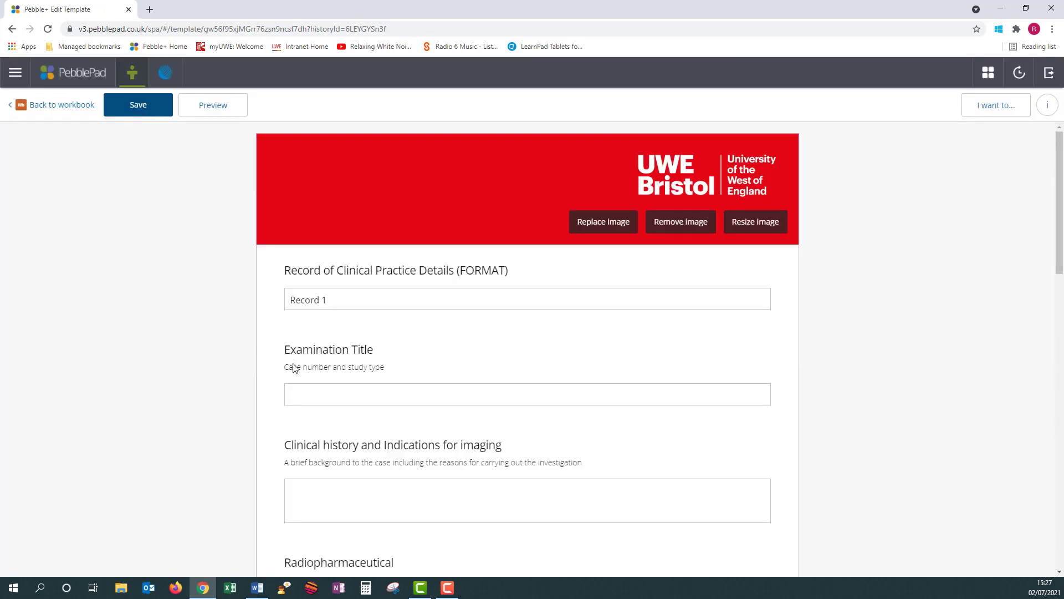
Enter 123456 as the Examination Title and save the worksheet
{"action": "left_click", "coordinate": [335, 398]}
{"action": "type", "text": "123456"}
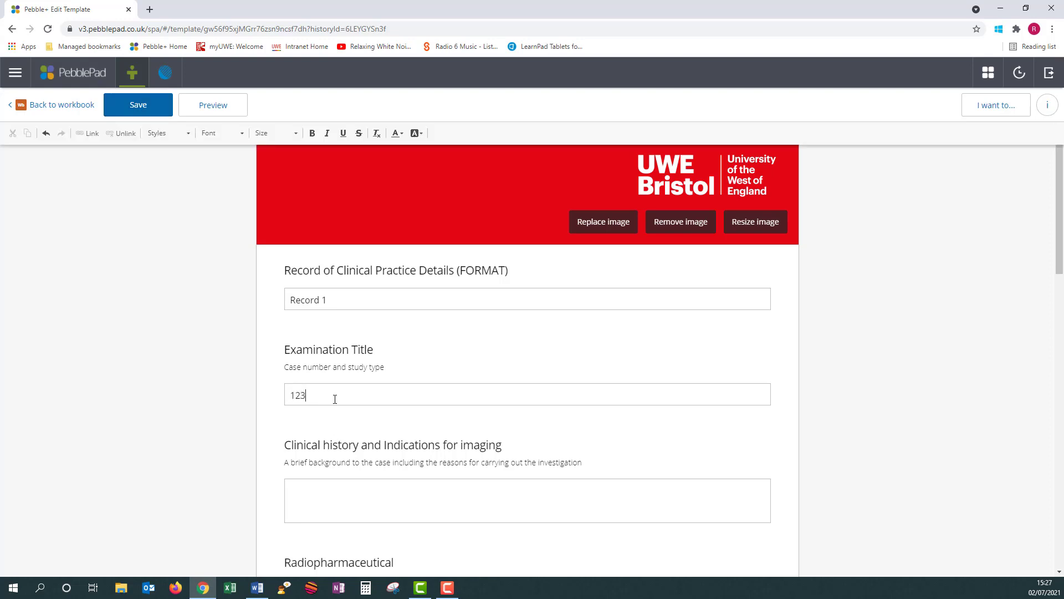
{"action": "left_click", "coordinate": [142, 108]}
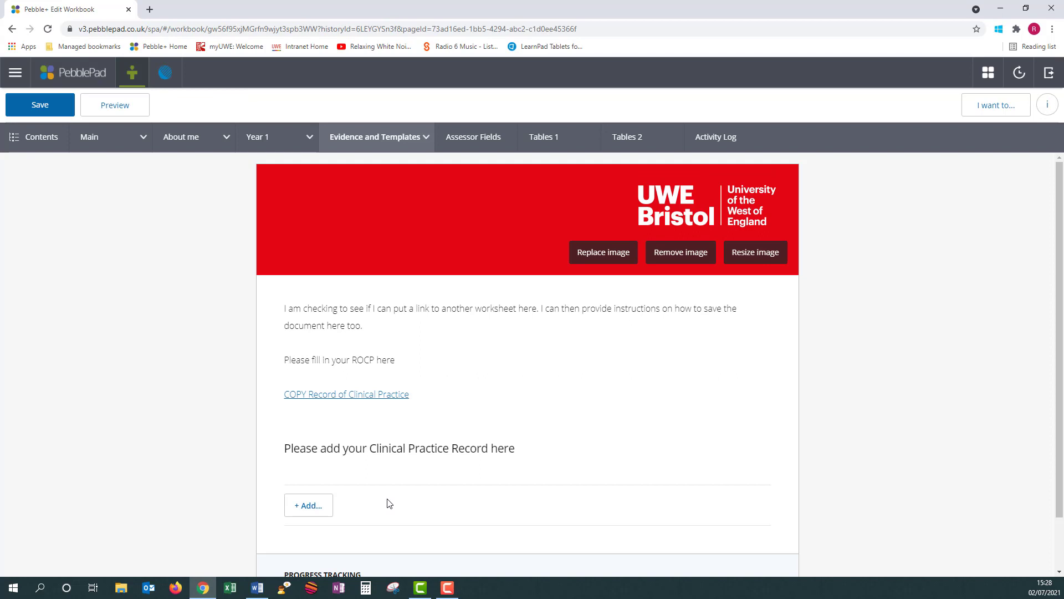
Map Record 1 as evidence to the Clinical Practice Record section and view its evidence
{"action": "left_click", "coordinate": [310, 510]}
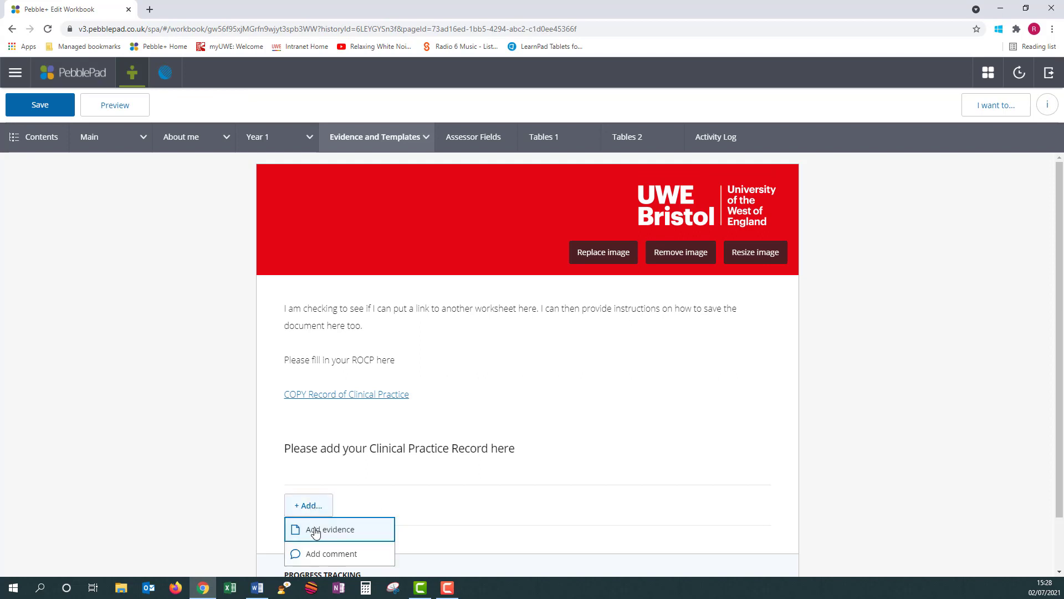
{"action": "left_click", "coordinate": [316, 531]}
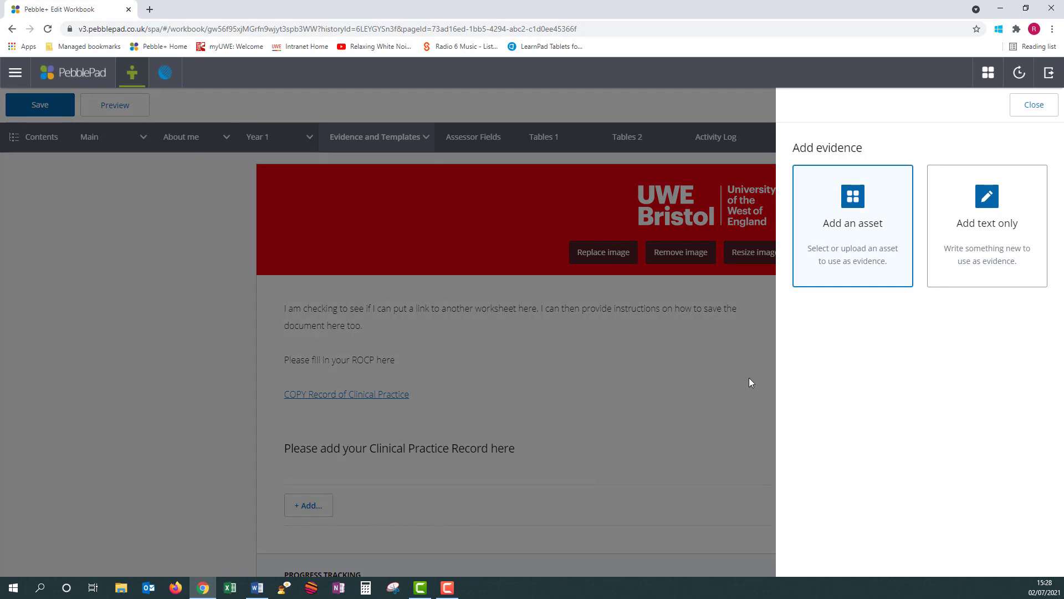
{"action": "left_click", "coordinate": [853, 212]}
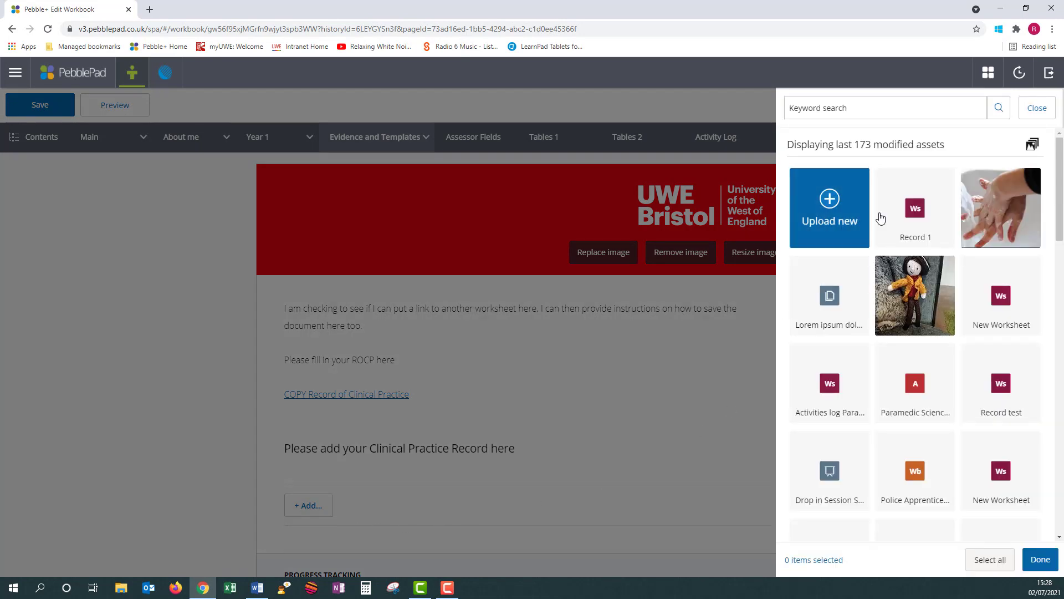
{"action": "left_click", "coordinate": [911, 216]}
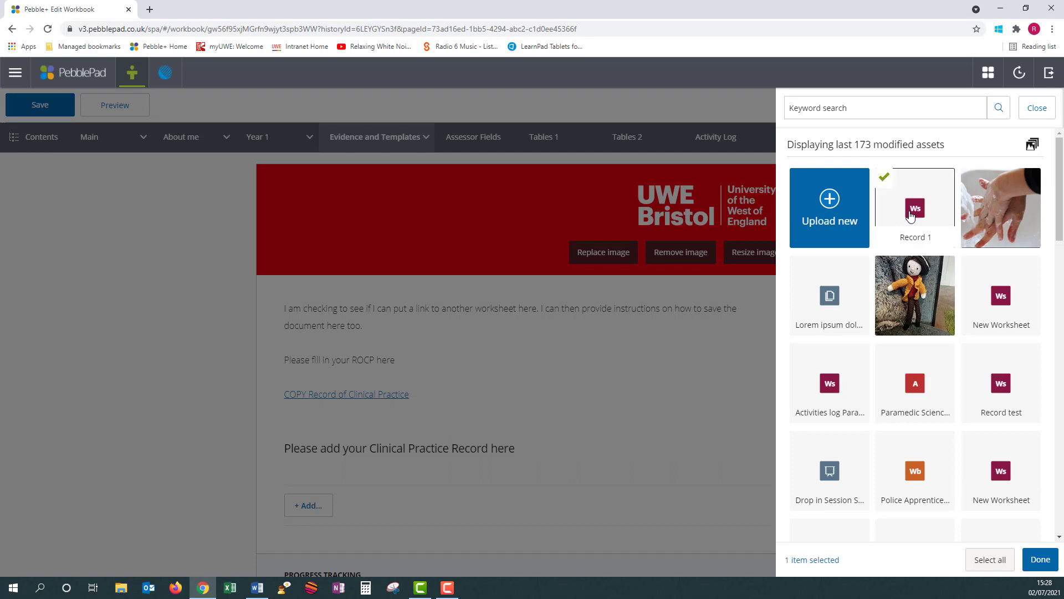
{"action": "left_click", "coordinate": [1040, 562]}
{"action": "left_click", "coordinate": [1034, 560]}
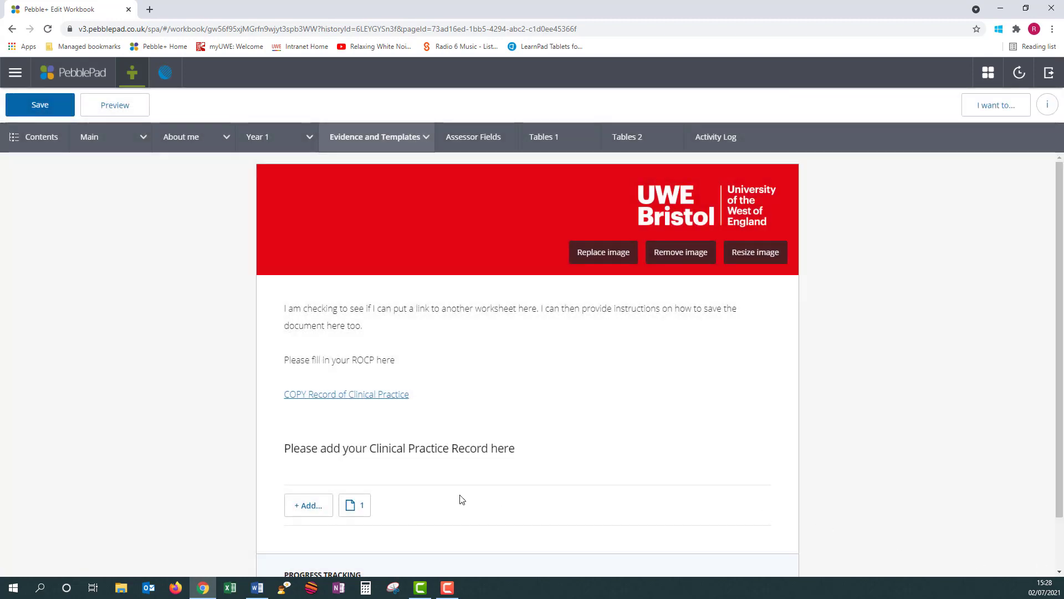
{"action": "left_click", "coordinate": [362, 509]}
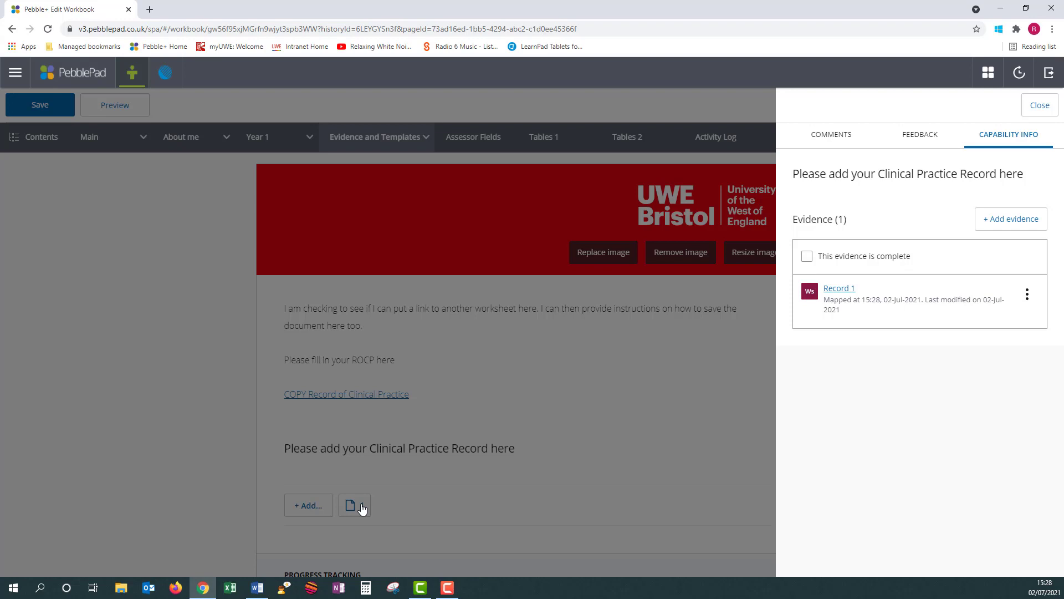
Open Record 1 for editing, change its title to 'Record 2' and save
{"action": "left_click", "coordinate": [841, 289]}
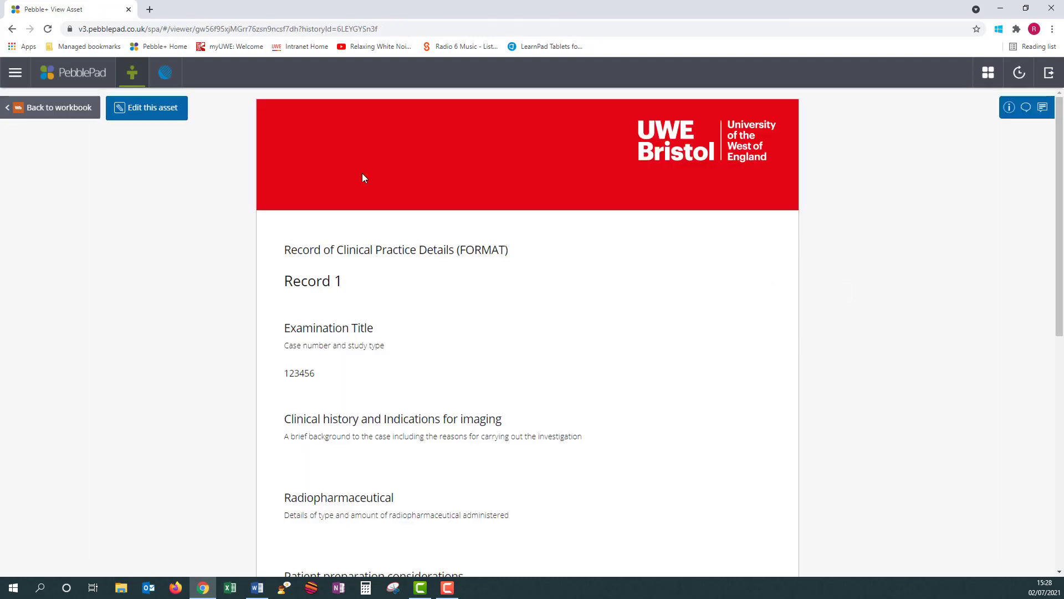
{"action": "left_click", "coordinate": [163, 109]}
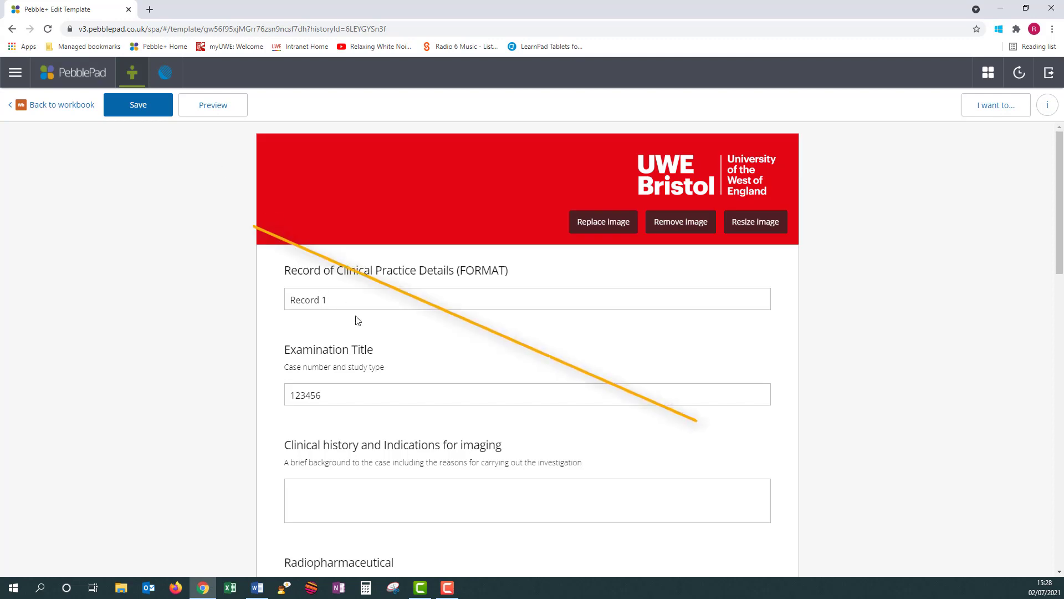
{"action": "left_click", "coordinate": [359, 300]}
{"action": "key", "text": "BackSpace"}
{"action": "type", "text": "2"}
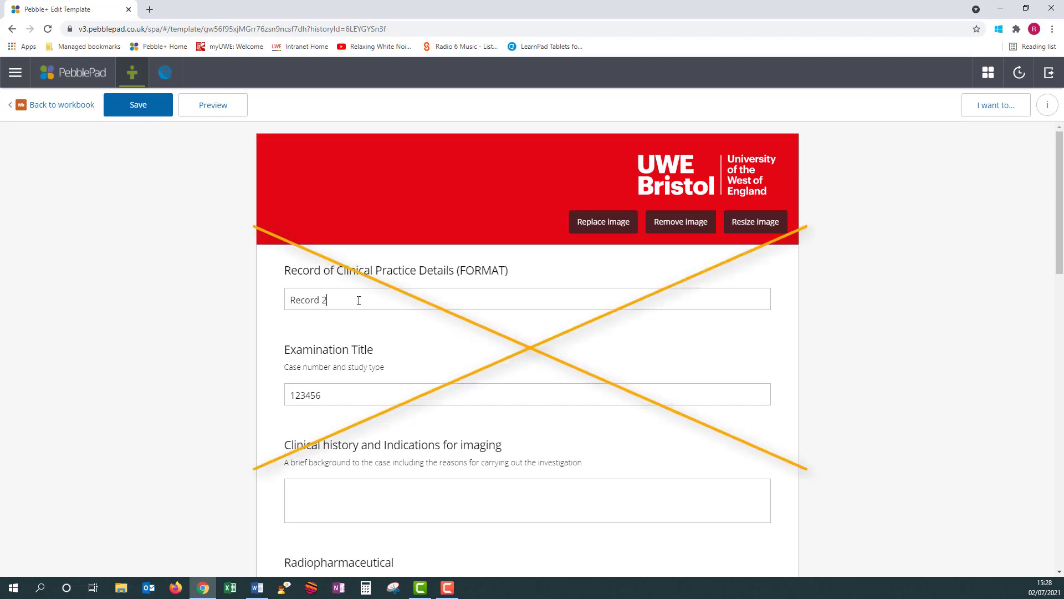
{"action": "left_click", "coordinate": [135, 108]}
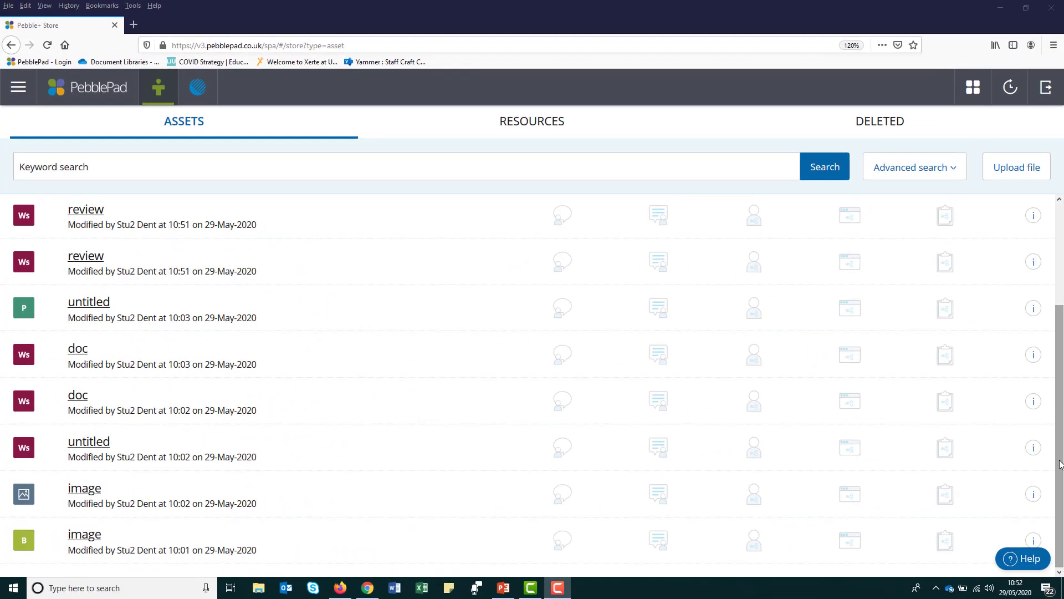
Scroll the asset list back up to the top
{"action": "left_click_drag", "start_coordinate": [1060, 465], "coordinate": [1062, 361]}
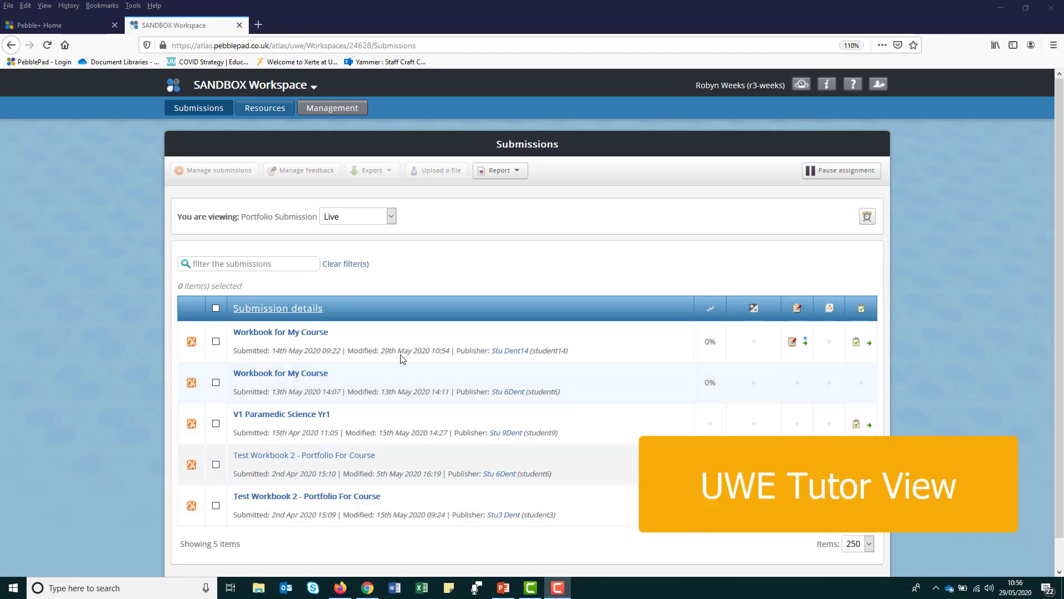
Open the Workbook for My Course submission's Hand Washing Evidence page and expand its three linked assets
{"action": "left_click", "coordinate": [292, 333]}
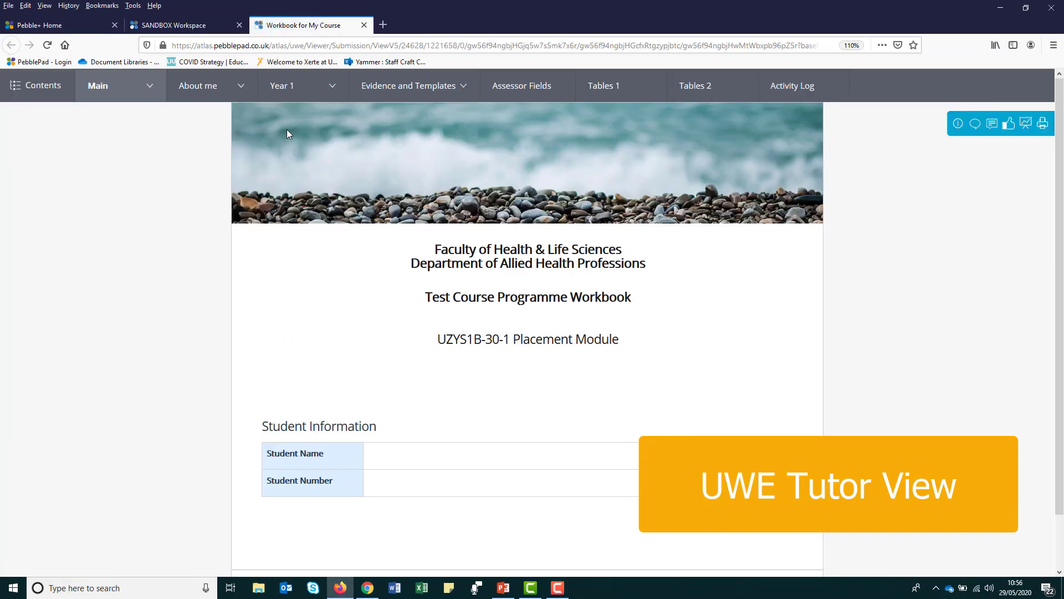
{"action": "left_click", "coordinate": [395, 87]}
{"action": "left_click", "coordinate": [399, 184]}
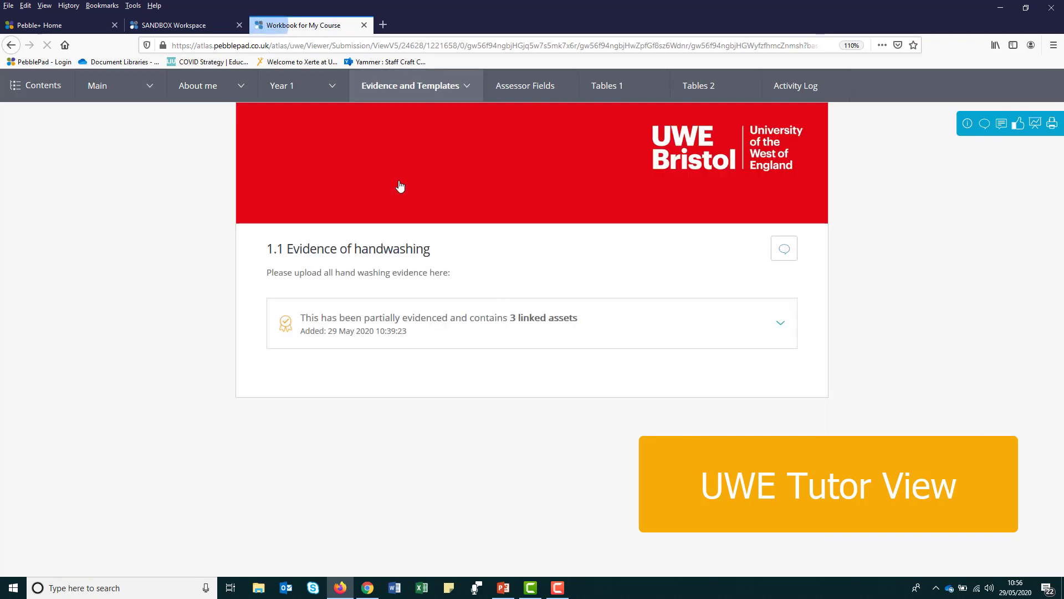
{"action": "left_click", "coordinate": [780, 324]}
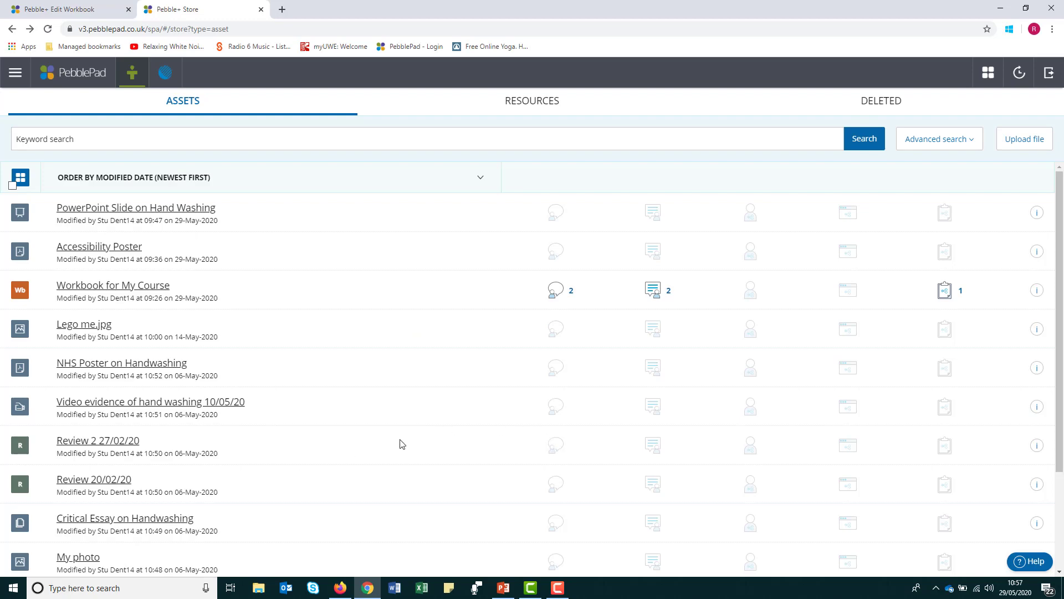
Download the Critical Essay on Handwashing .docx, view it in Word, then return to Chrome
{"action": "left_click", "coordinate": [174, 521]}
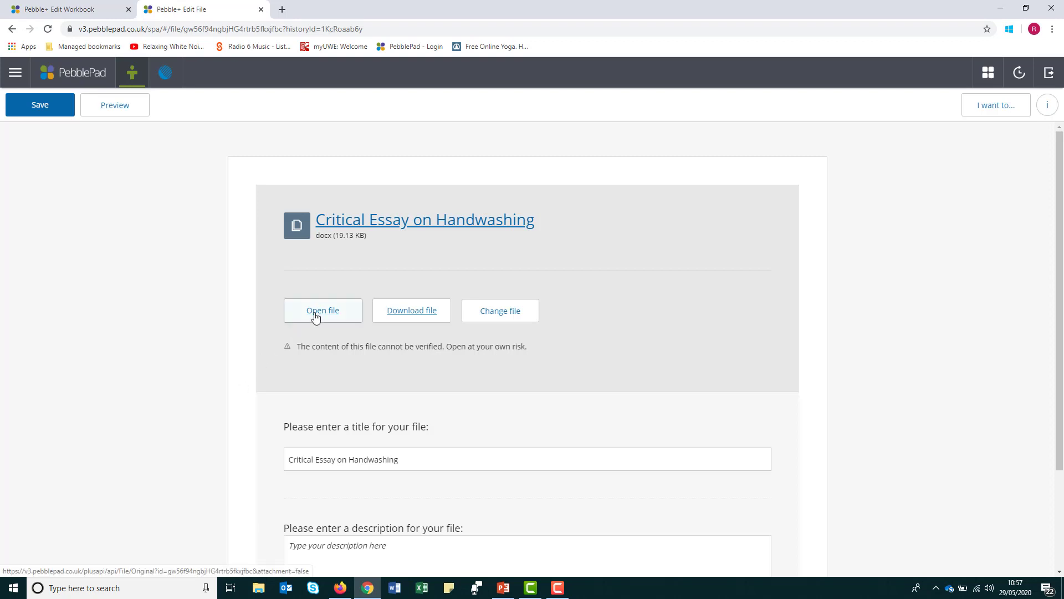
{"action": "left_click", "coordinate": [316, 316]}
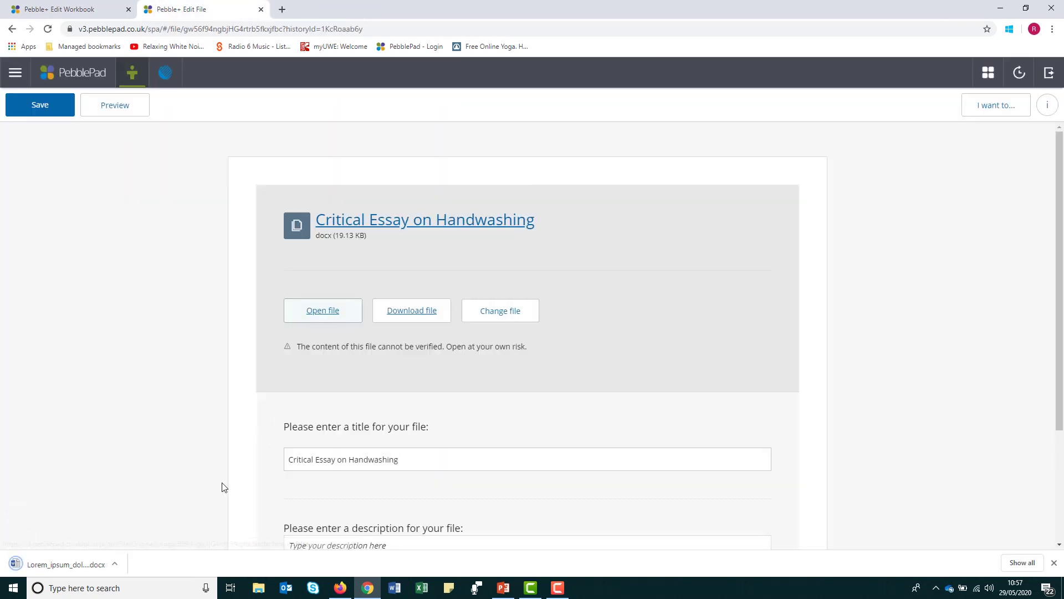
{"action": "left_click", "coordinate": [100, 565]}
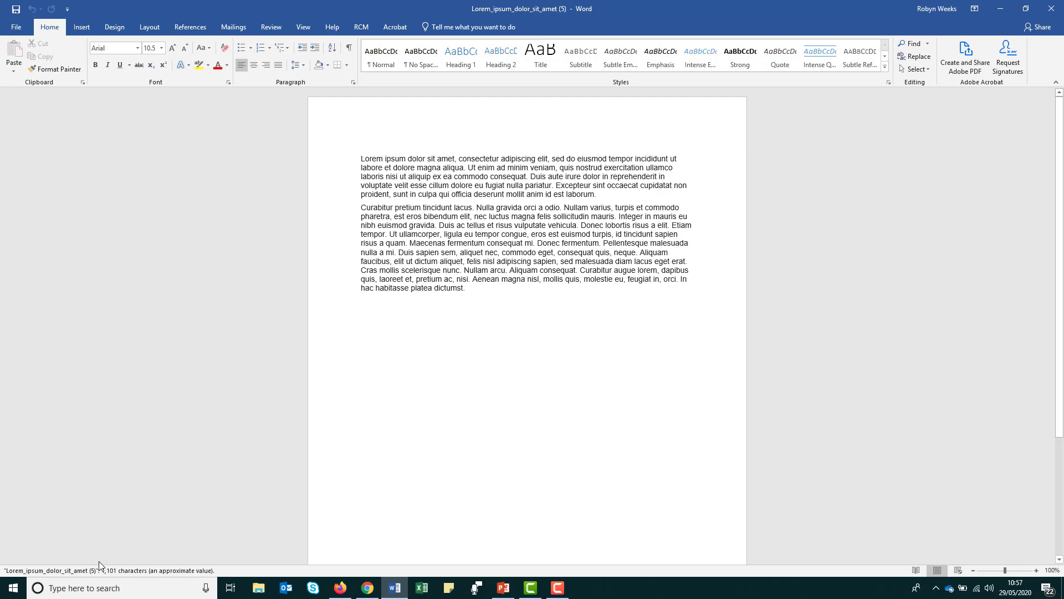
{"action": "left_click", "coordinate": [367, 587]}
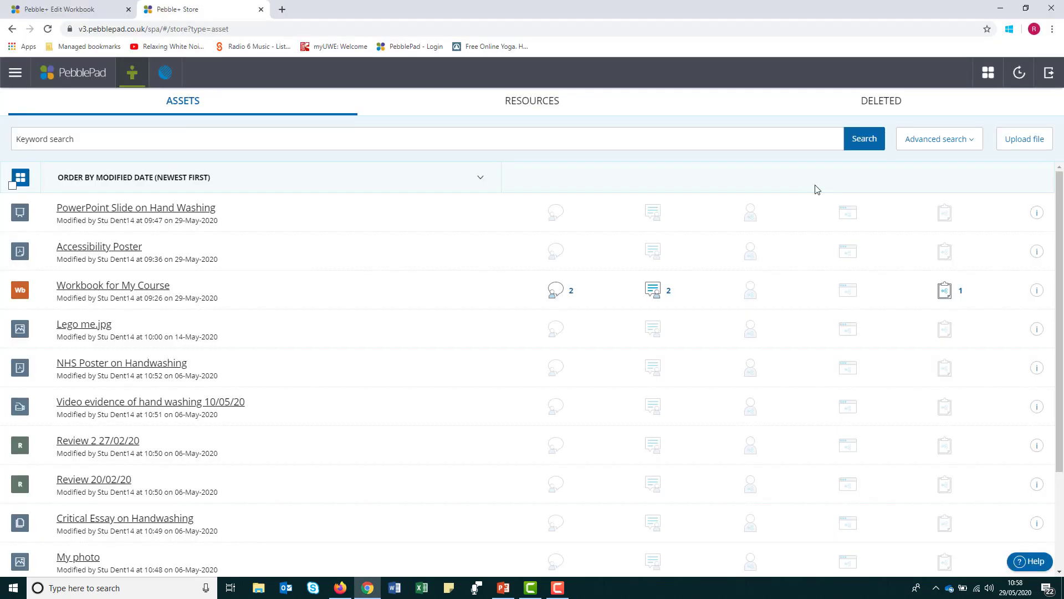
Delete Lego me.jpg, check the Deleted tab, then open the workbook's Technical Help page
{"action": "left_click", "coordinate": [25, 336]}
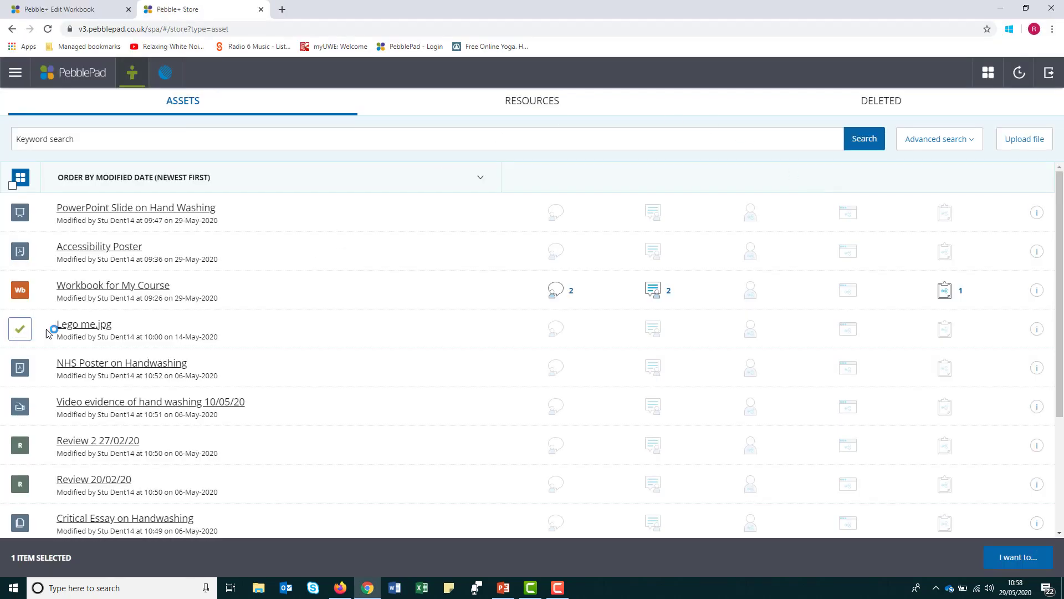
{"action": "left_click", "coordinate": [1014, 561]}
{"action": "left_click", "coordinate": [992, 535]}
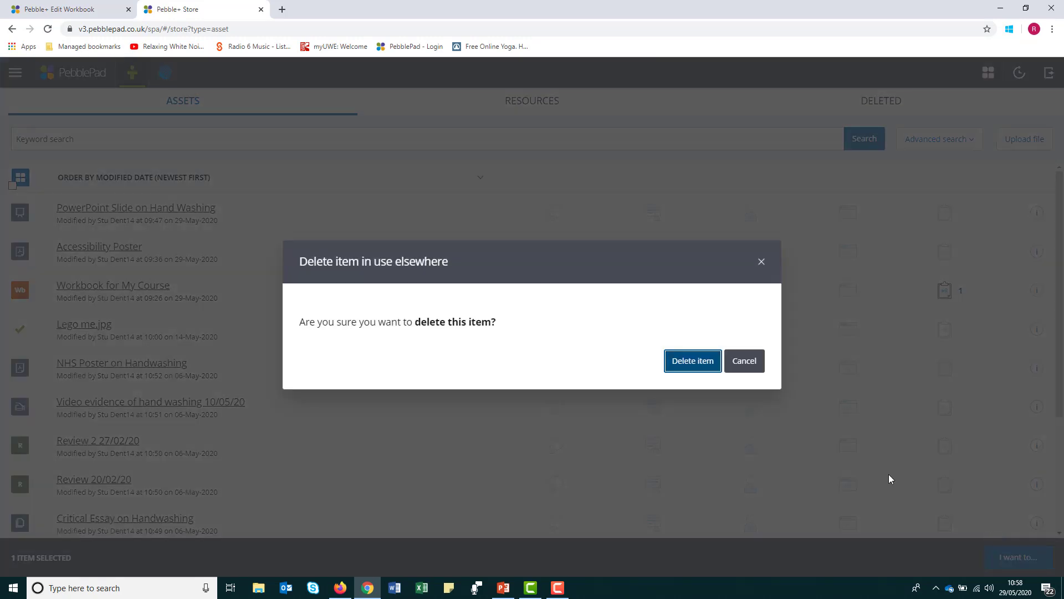
{"action": "left_click", "coordinate": [692, 364]}
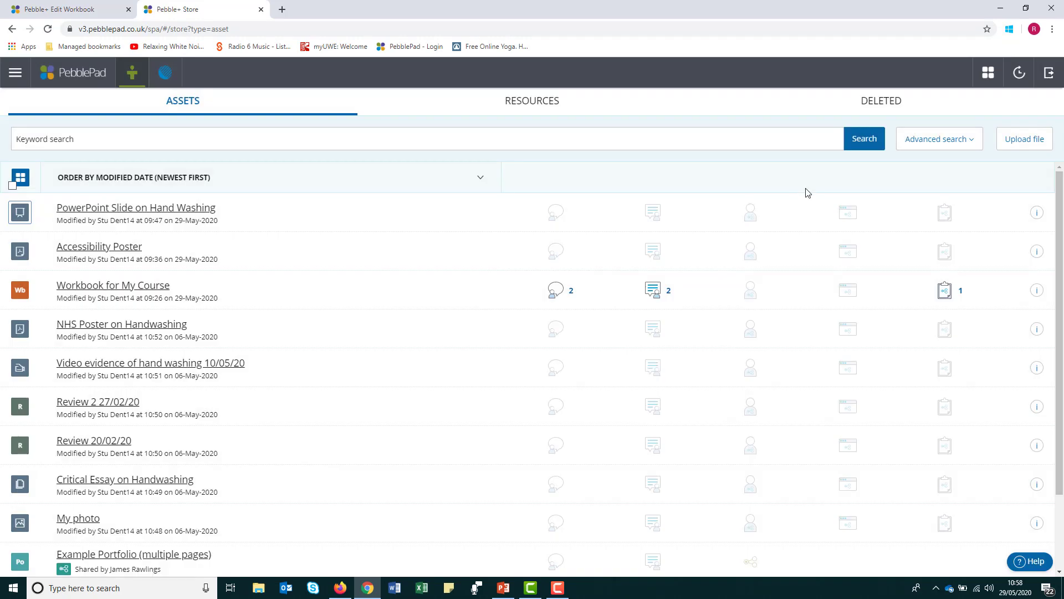
{"action": "left_click", "coordinate": [828, 108]}
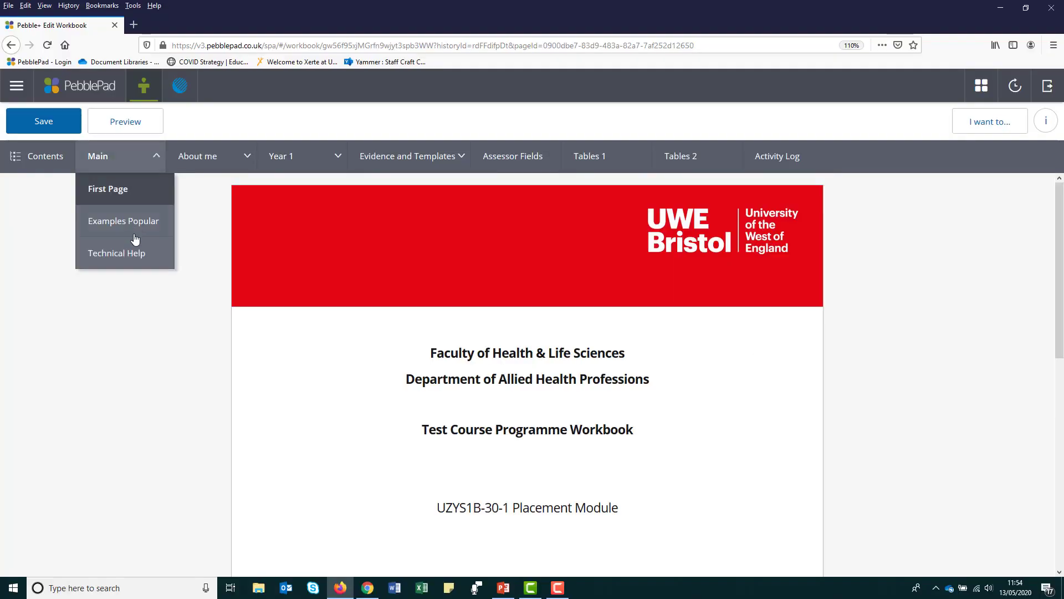
{"action": "left_click", "coordinate": [134, 254]}
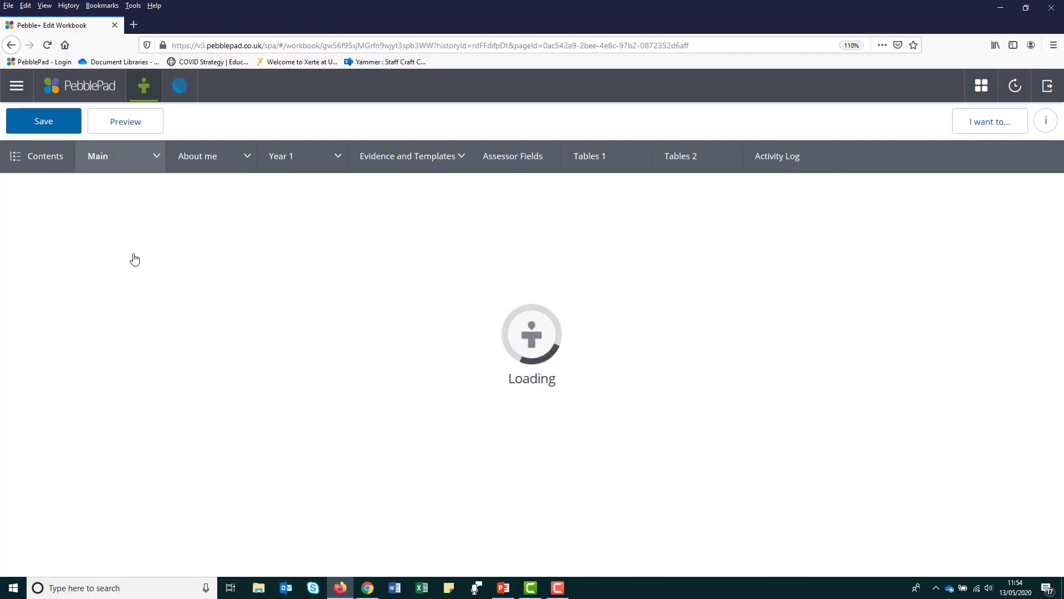